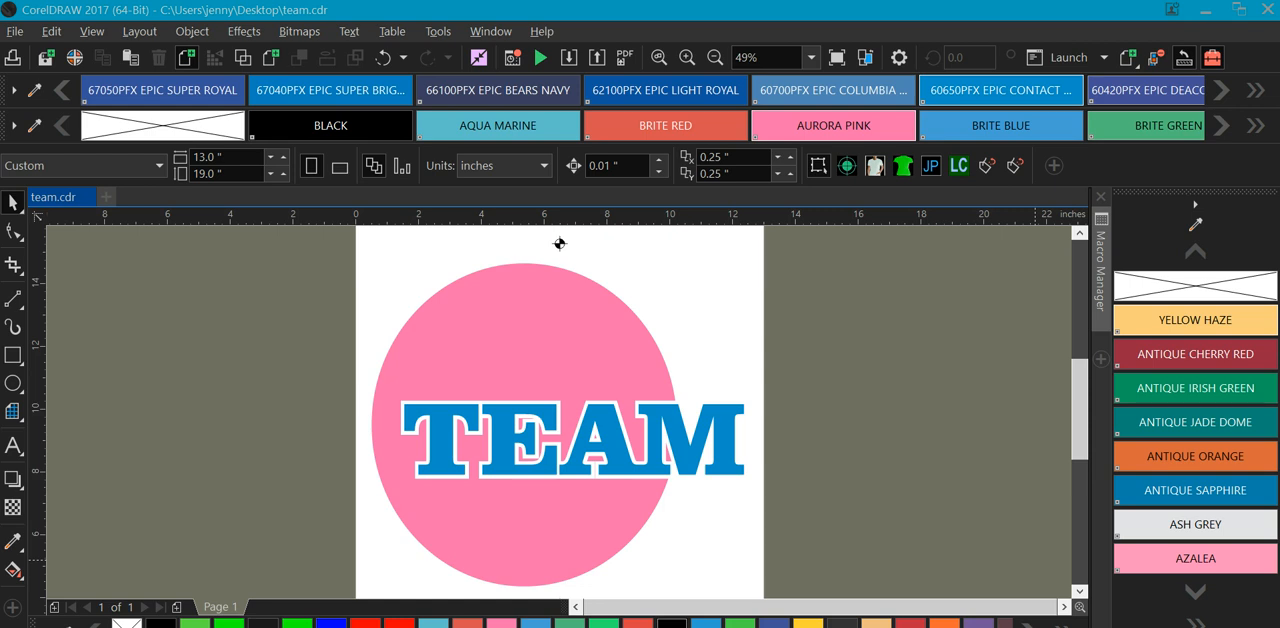
# Create a page-sized rectangle behind the TEAM artwork and fill it with the Yellow Haze garment color.
pyautogui.click(1196, 623)
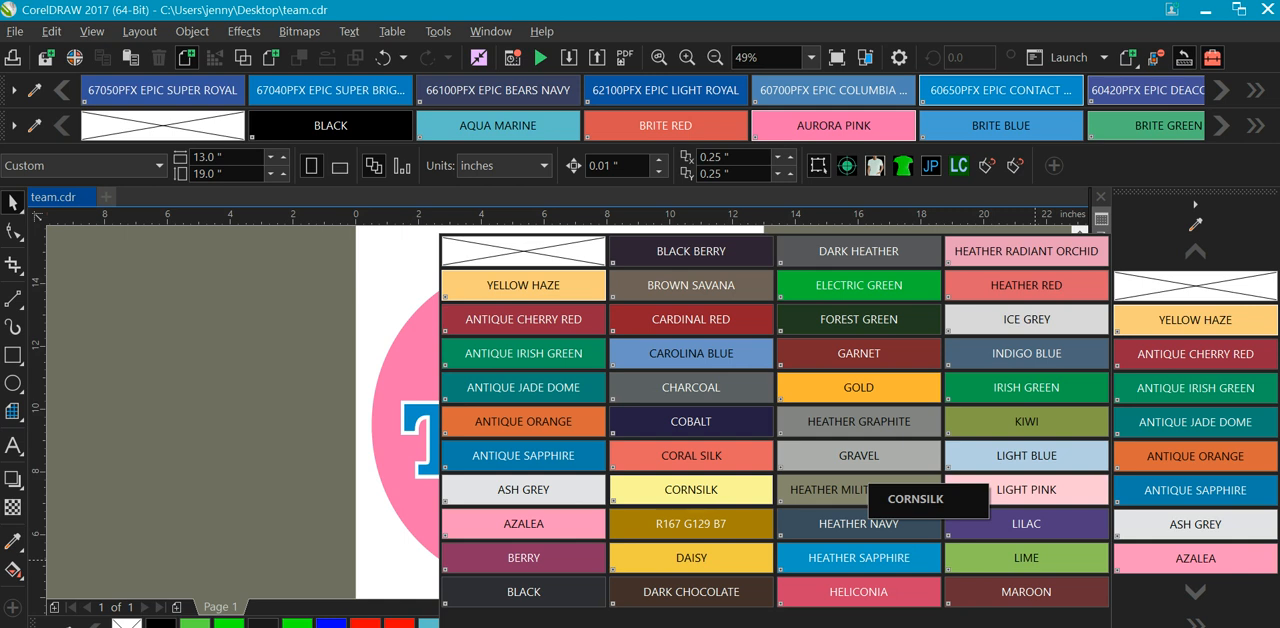
pyautogui.press('Escape')
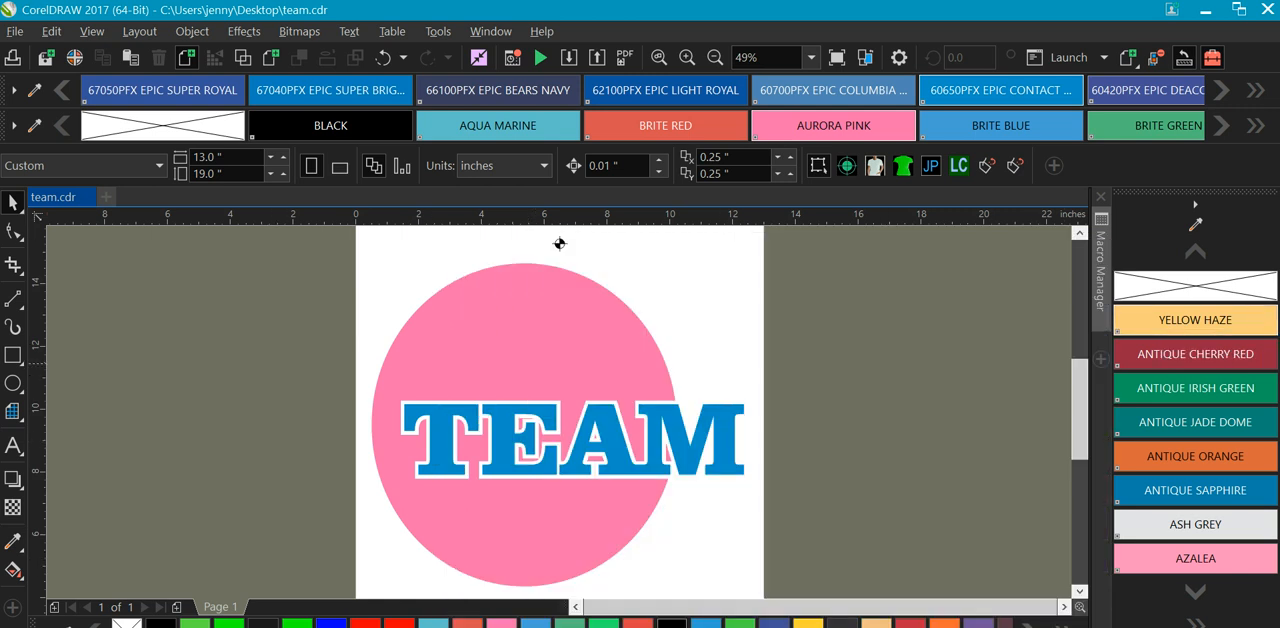
pyautogui.doubleClick(13, 355)
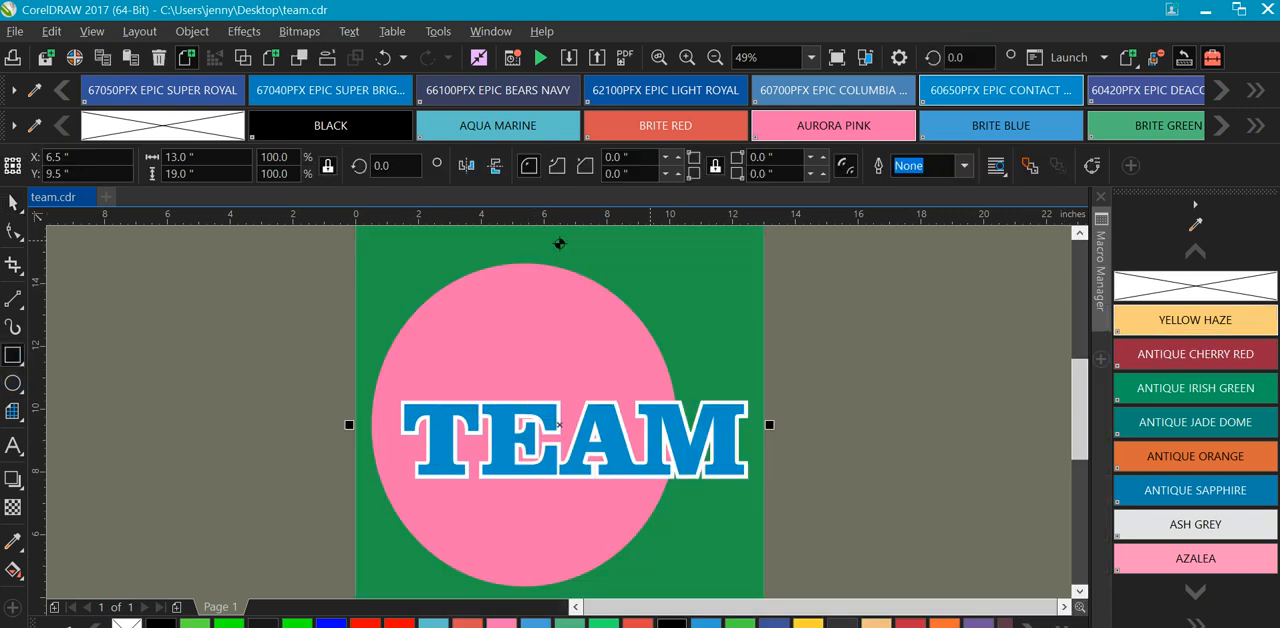
pyautogui.click(1195, 320)
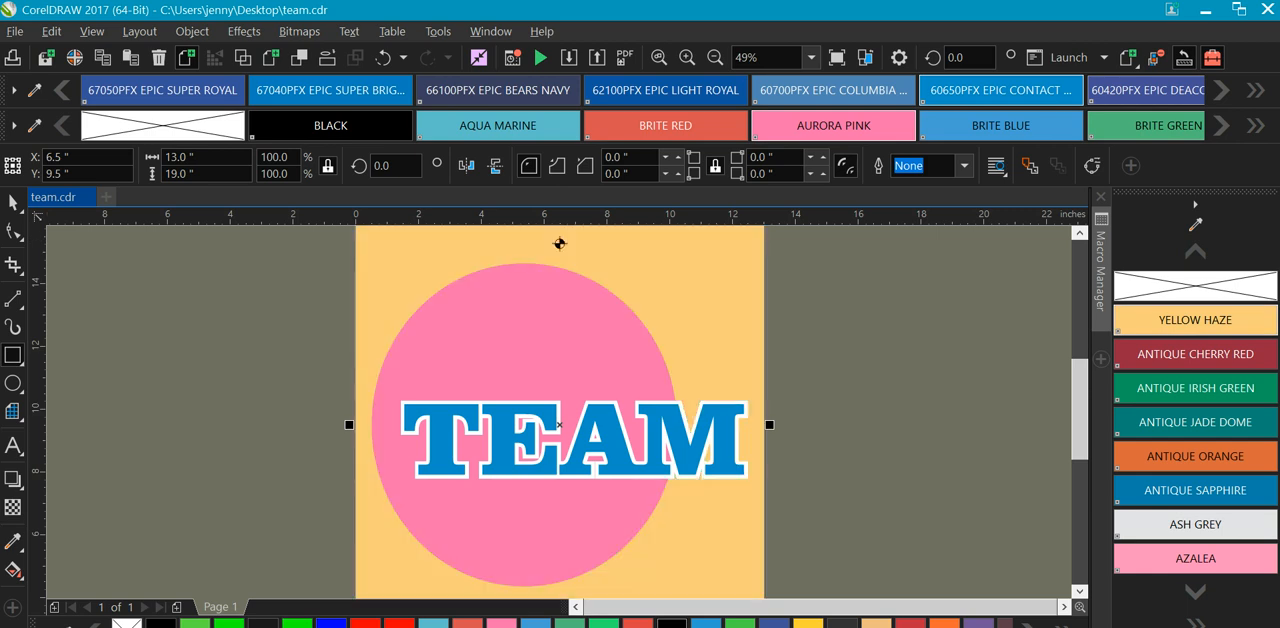
# Preview the background rectangle in garment colors from Antique Cherry Red through Azalea, ending with Irish Green.
pyautogui.click(1195, 354)
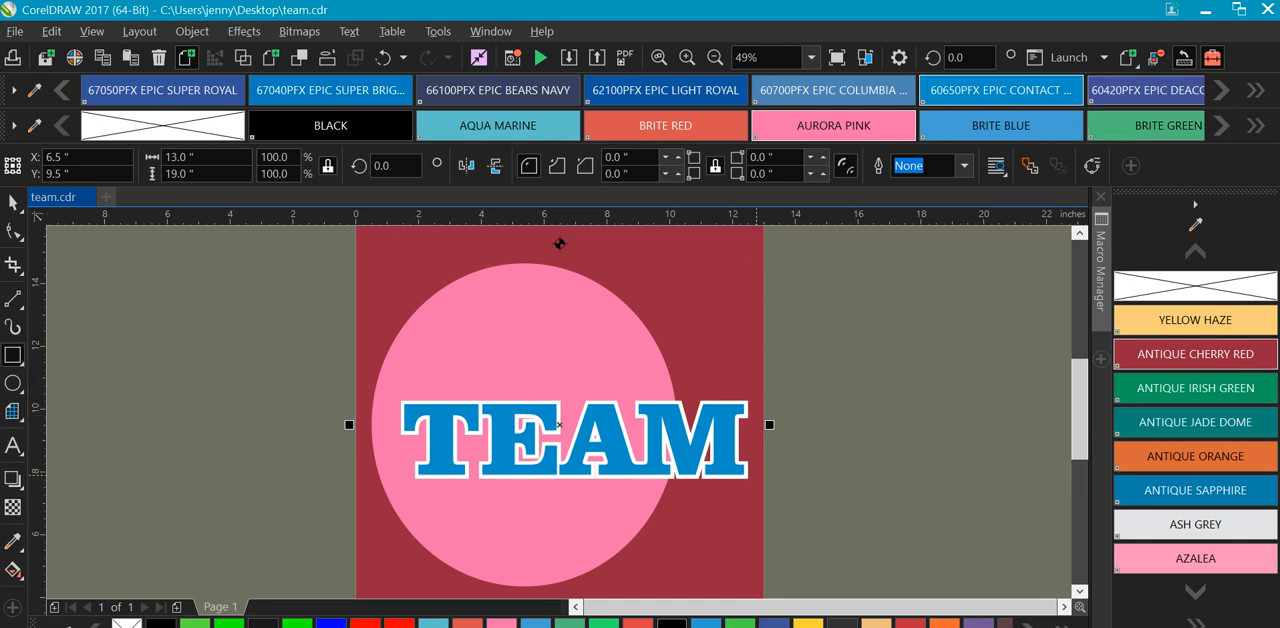
pyautogui.click(1195, 388)
pyautogui.click(1195, 422)
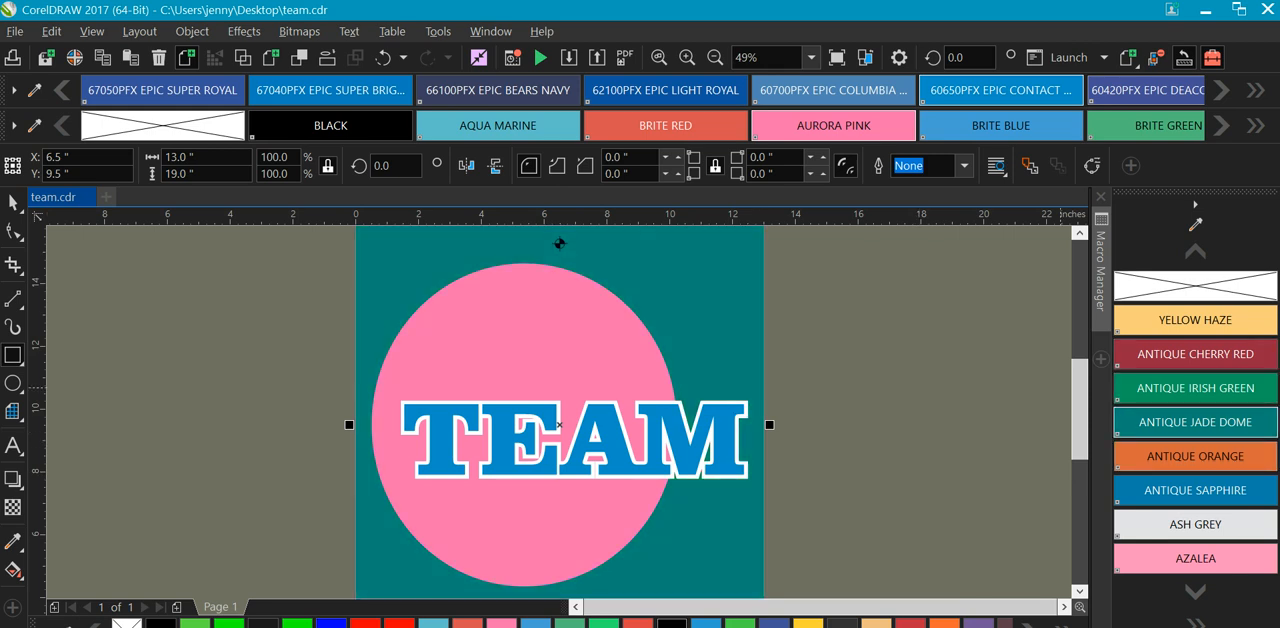
pyautogui.click(1195, 456)
pyautogui.click(1195, 490)
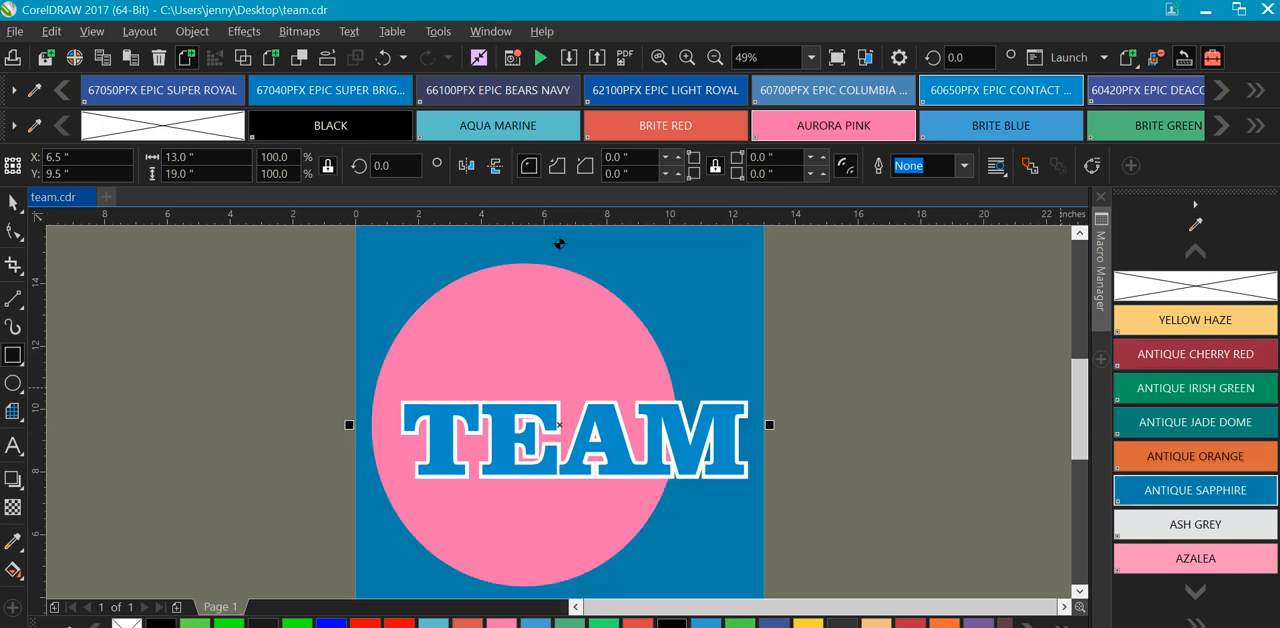
pyautogui.click(1195, 524)
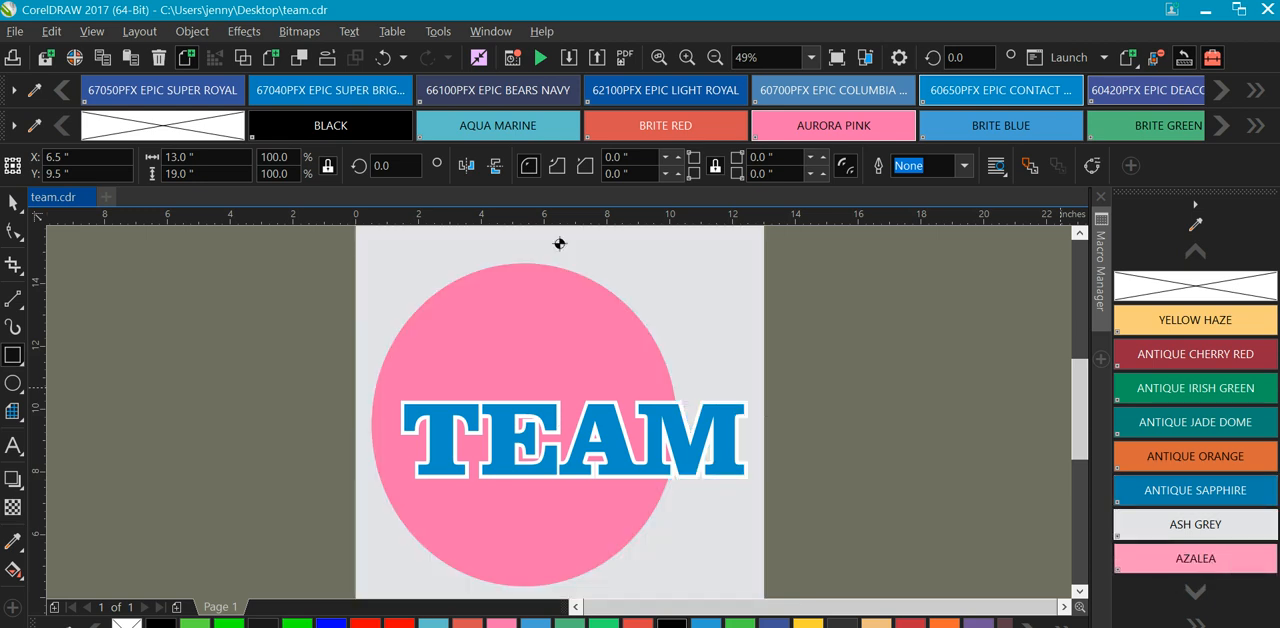
pyautogui.click(1195, 558)
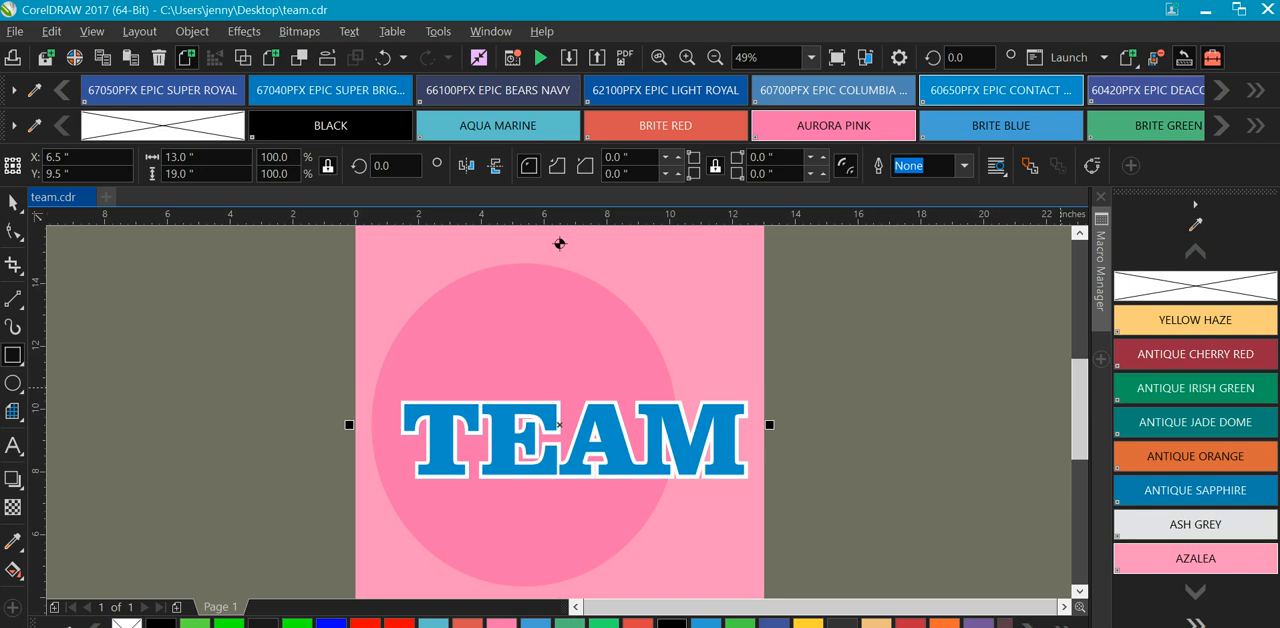
pyautogui.click(1195, 621)
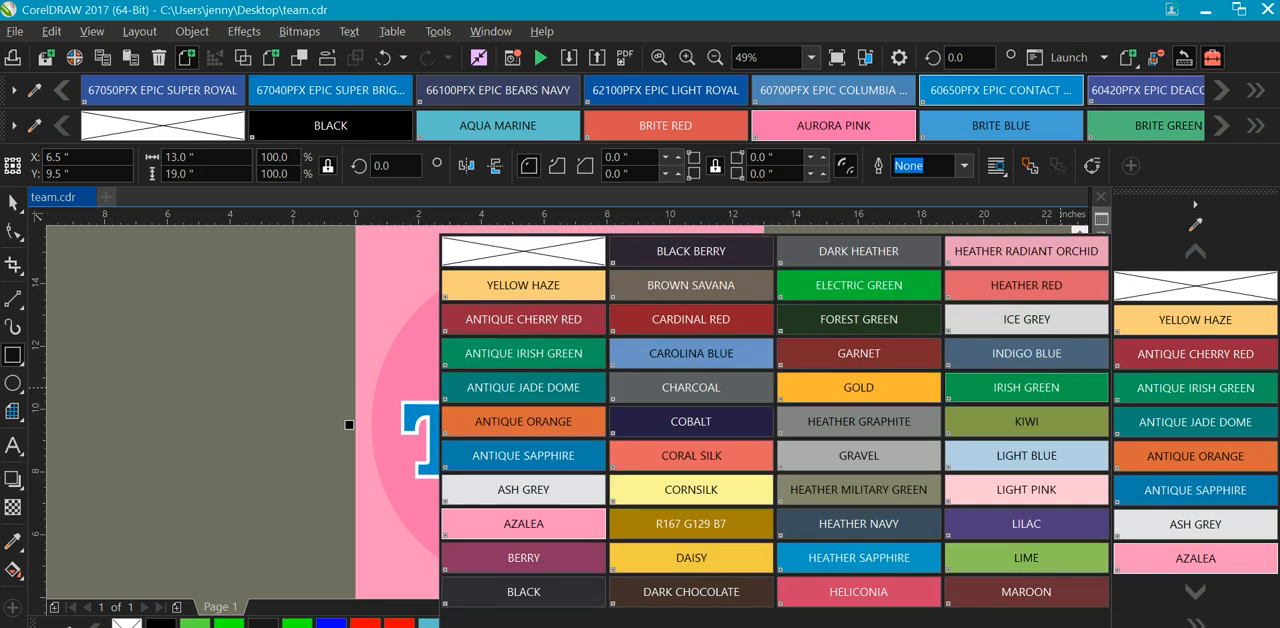
pyautogui.click(1026, 387)
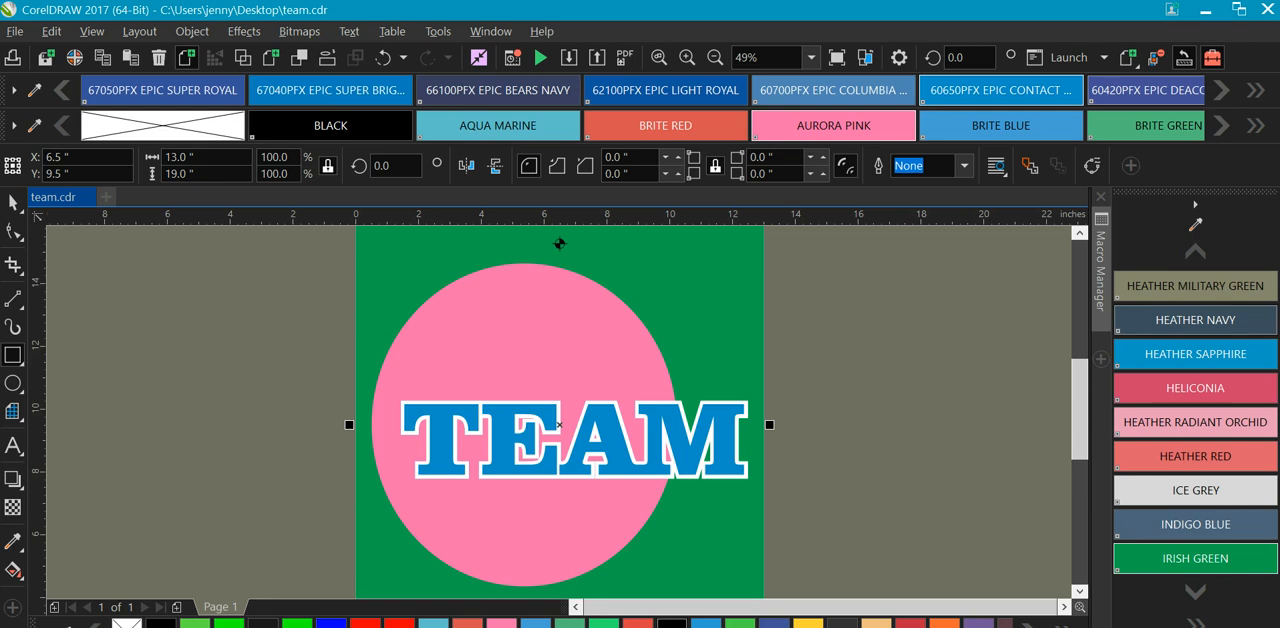
# Turn off the color names in the garment color palette so it shows only swatches.
pyautogui.click(1195, 204)
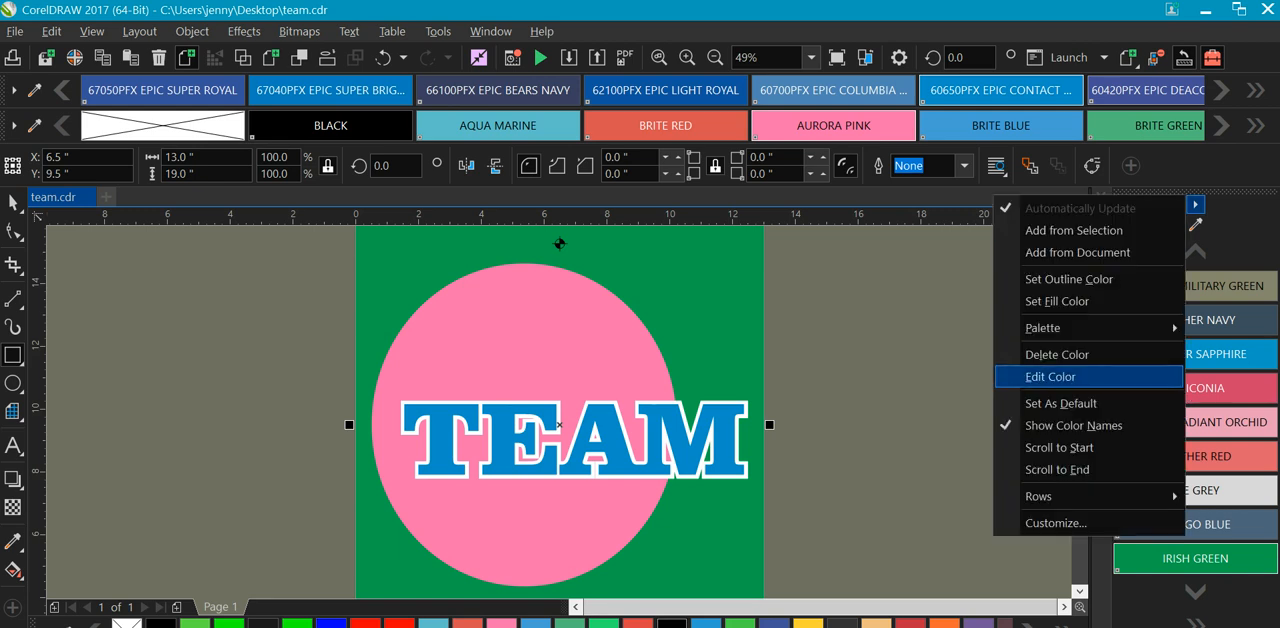
pyautogui.click(1073, 425)
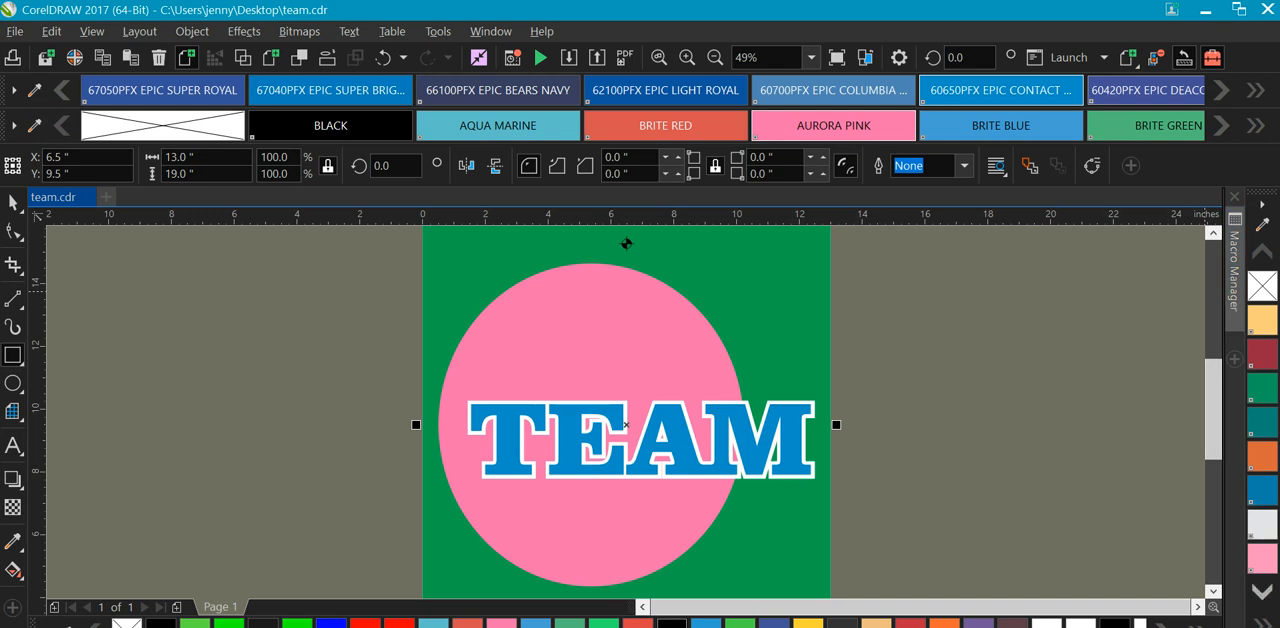
pyautogui.click(1262, 592)
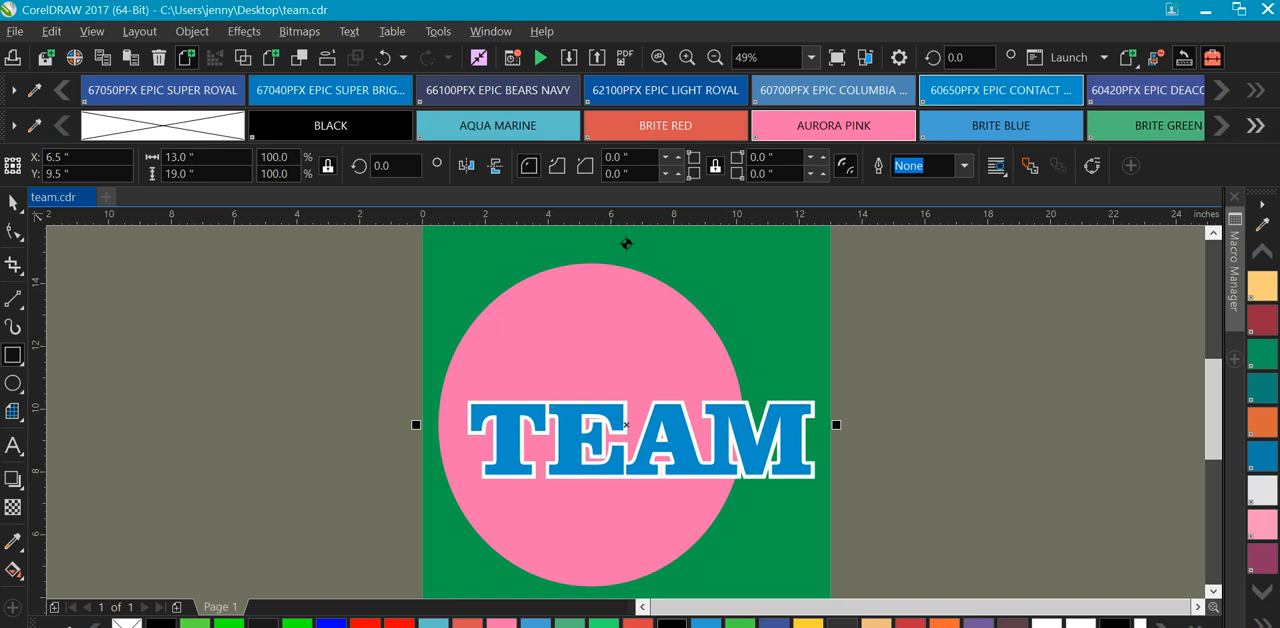
# Browse the two expanded ink palettes and fill the background rectangle with the 69850PFX EPIC PROCESS ink color.
pyautogui.click(1255, 125)
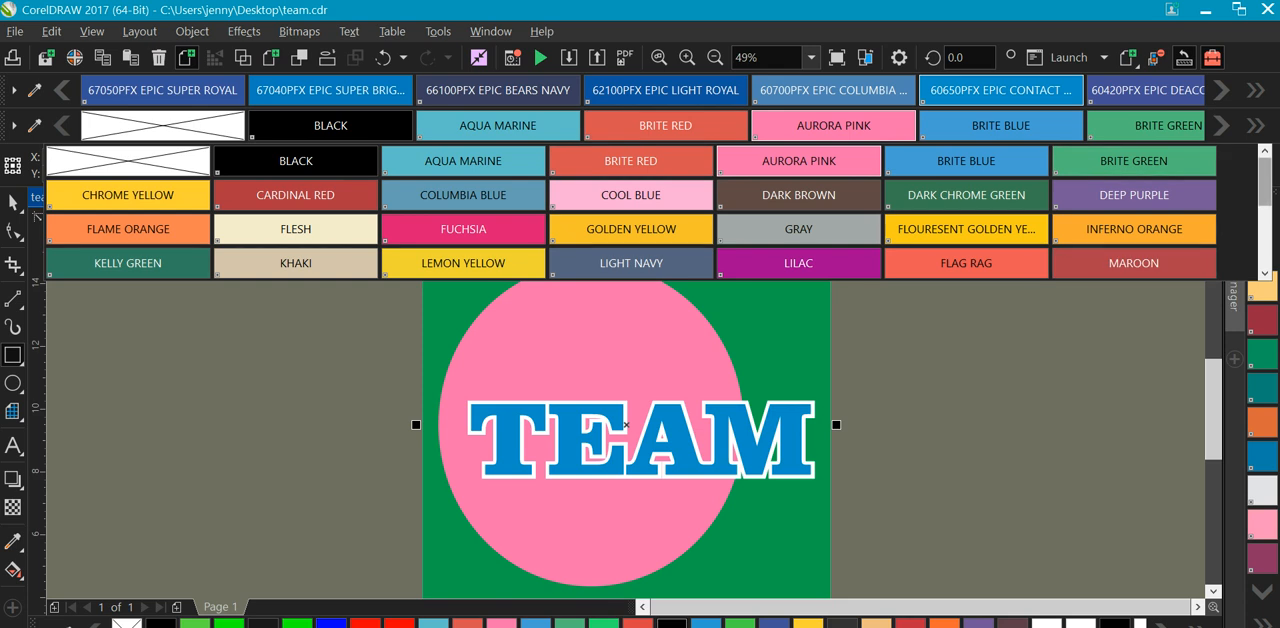
pyautogui.scroll(-4, 630, 211)
pyautogui.scroll(4, 630, 211)
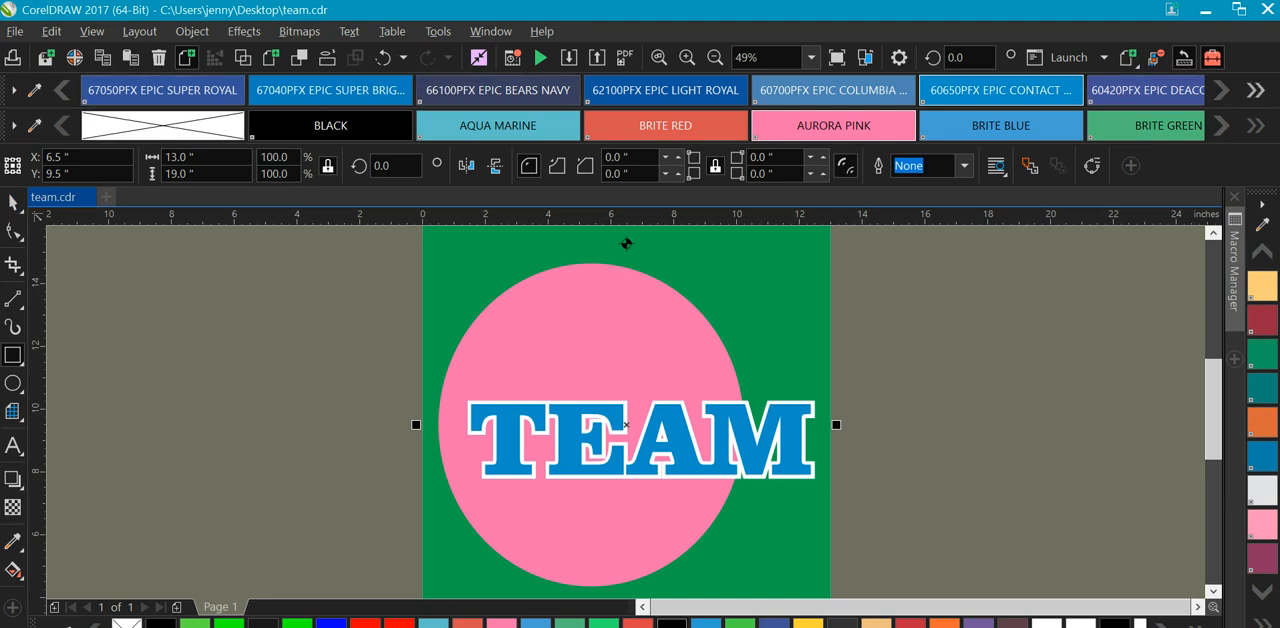
pyautogui.click(1255, 125)
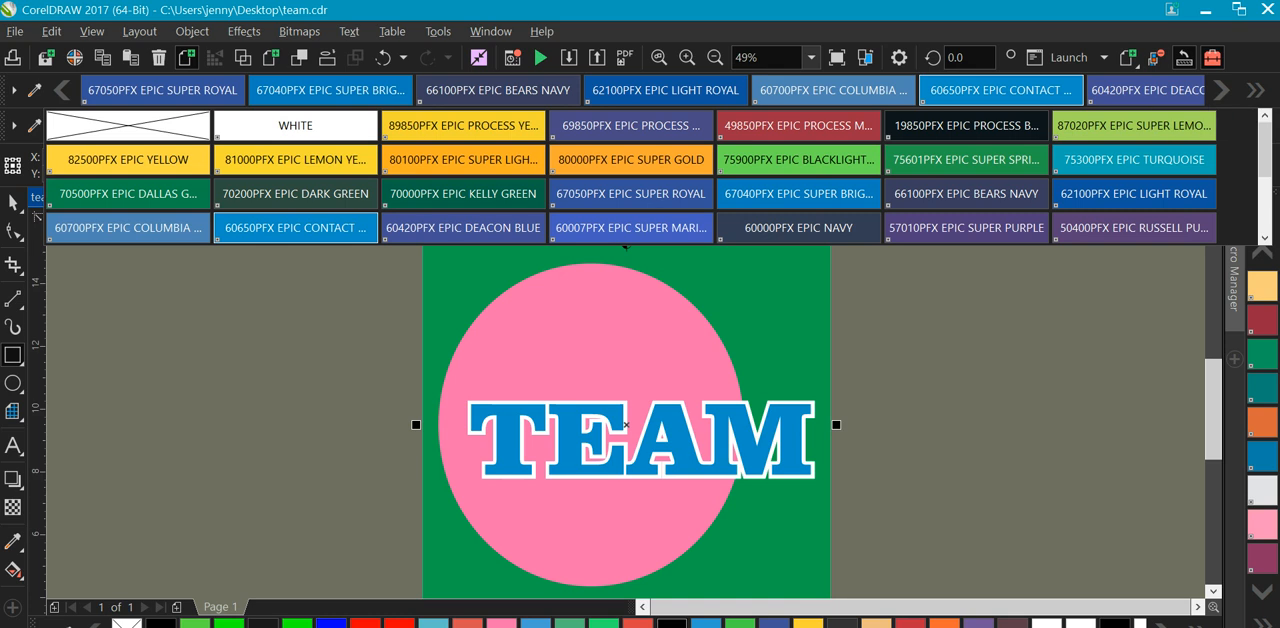
pyautogui.scroll(-3, 640, 177)
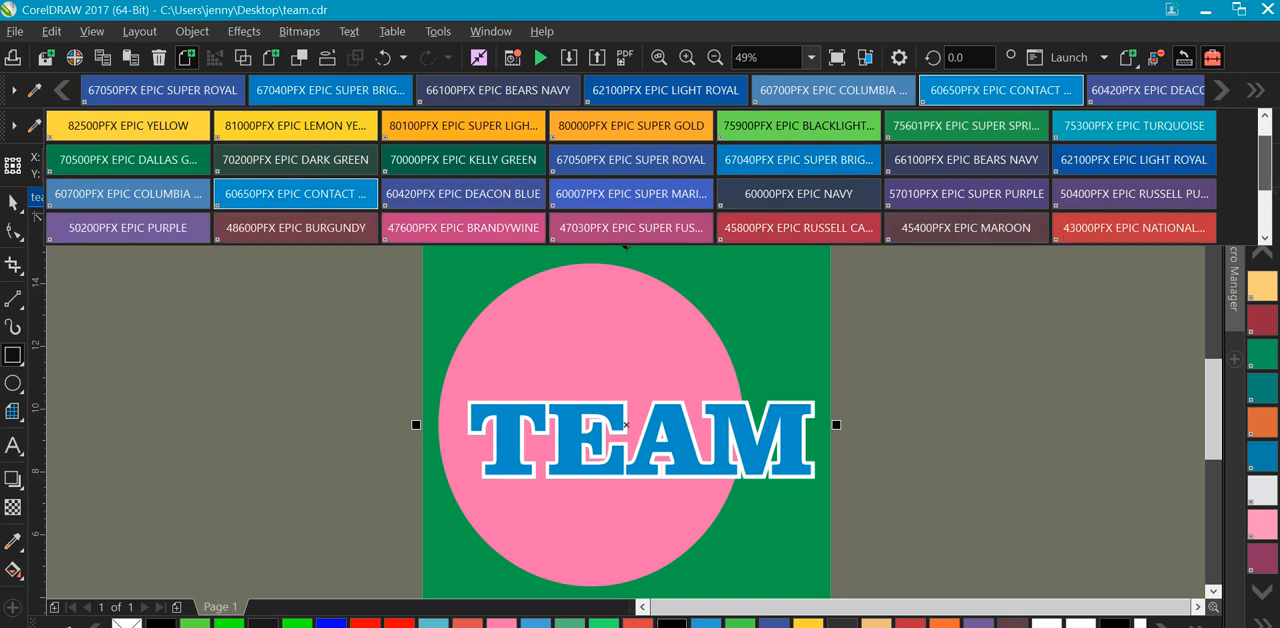
pyautogui.scroll(3, 640, 177)
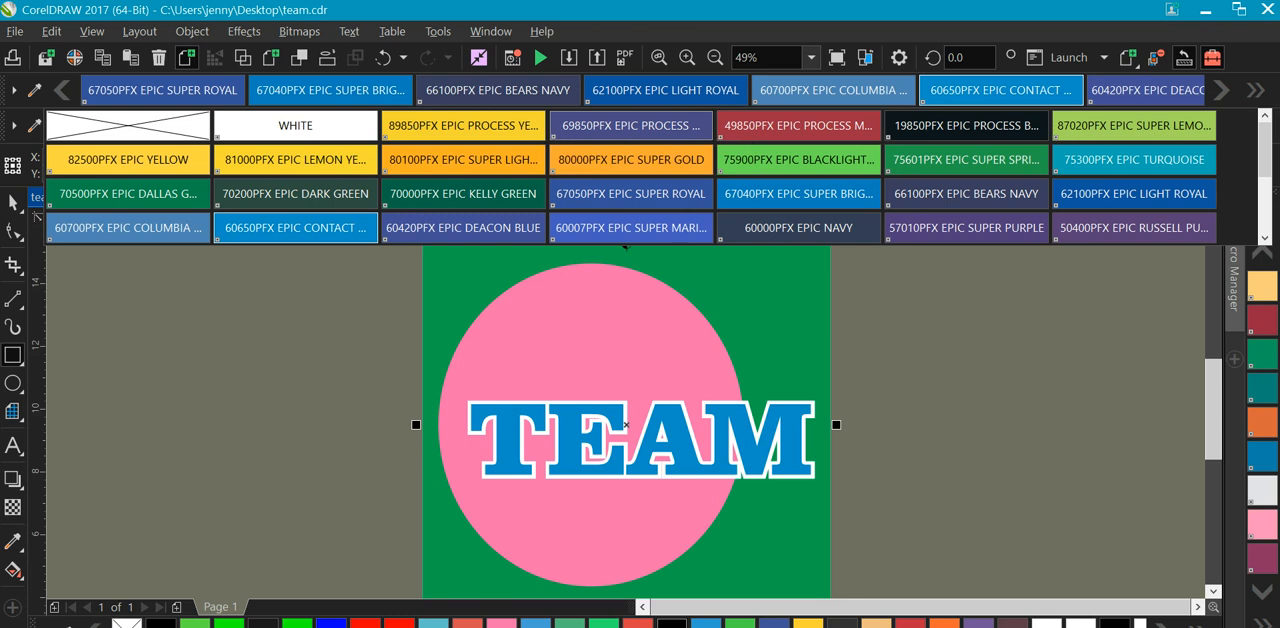
pyautogui.click(626, 242)
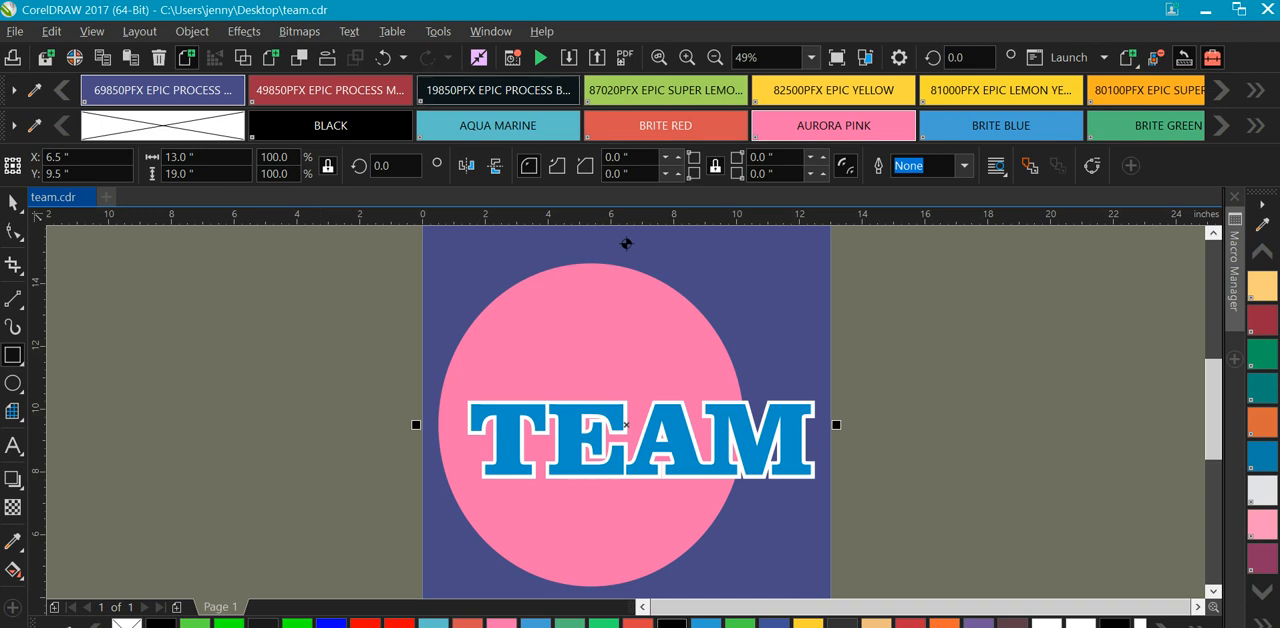
# Try Wilflex Process 305 as the document's CMYK color profile and discard the document color settings.
pyautogui.hotkey('alt', 'o')
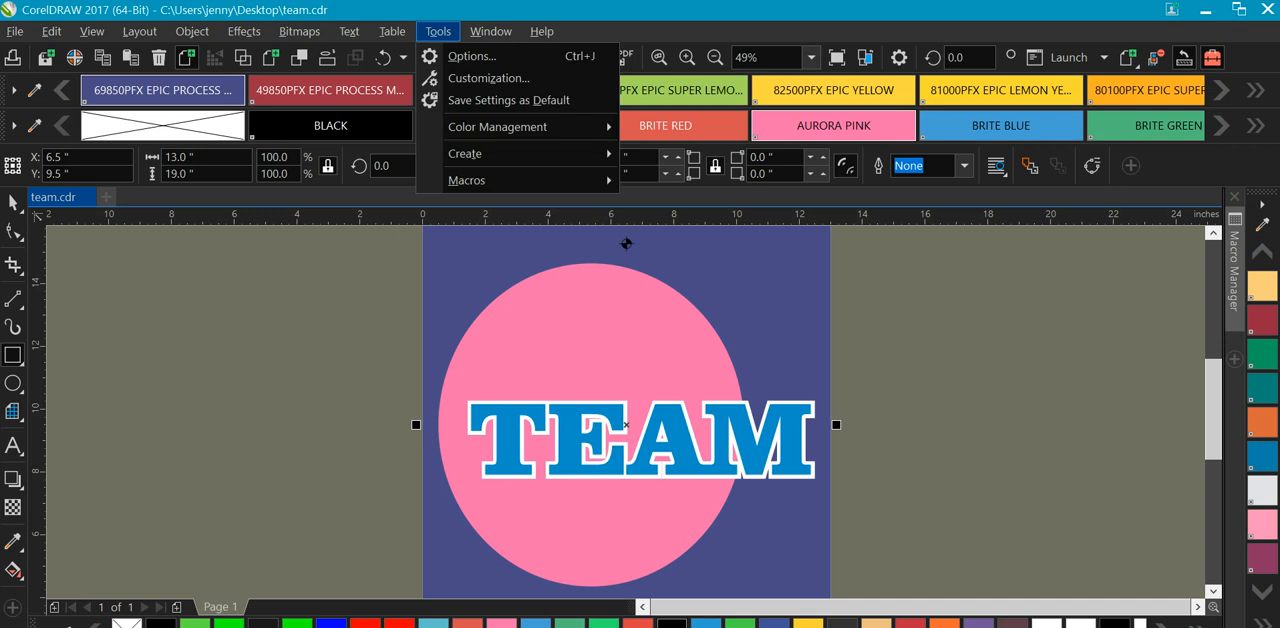
pyautogui.press('Right')
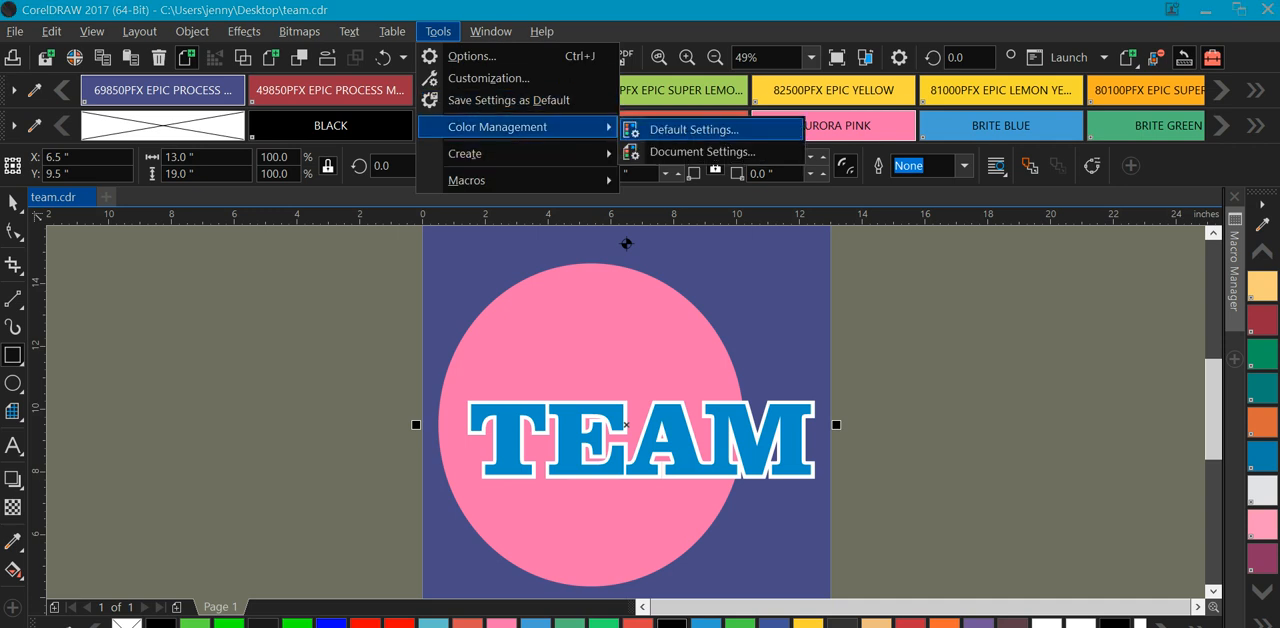
pyautogui.press('Down')
pyautogui.press('Return')
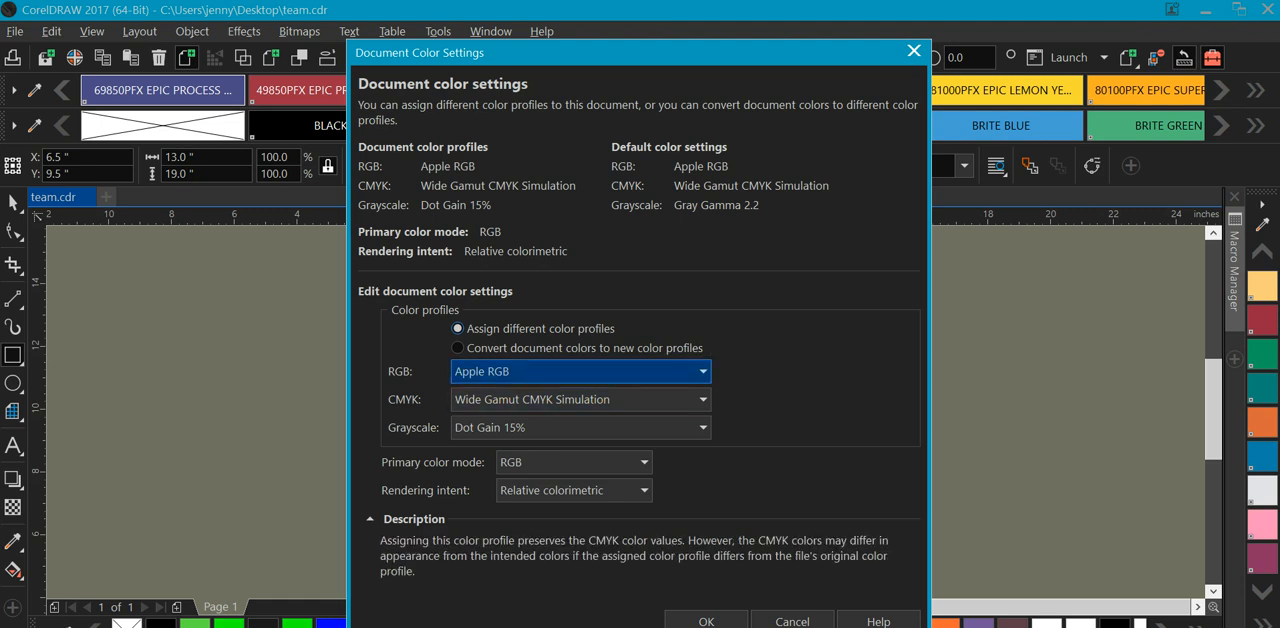
pyautogui.click(585, 399)
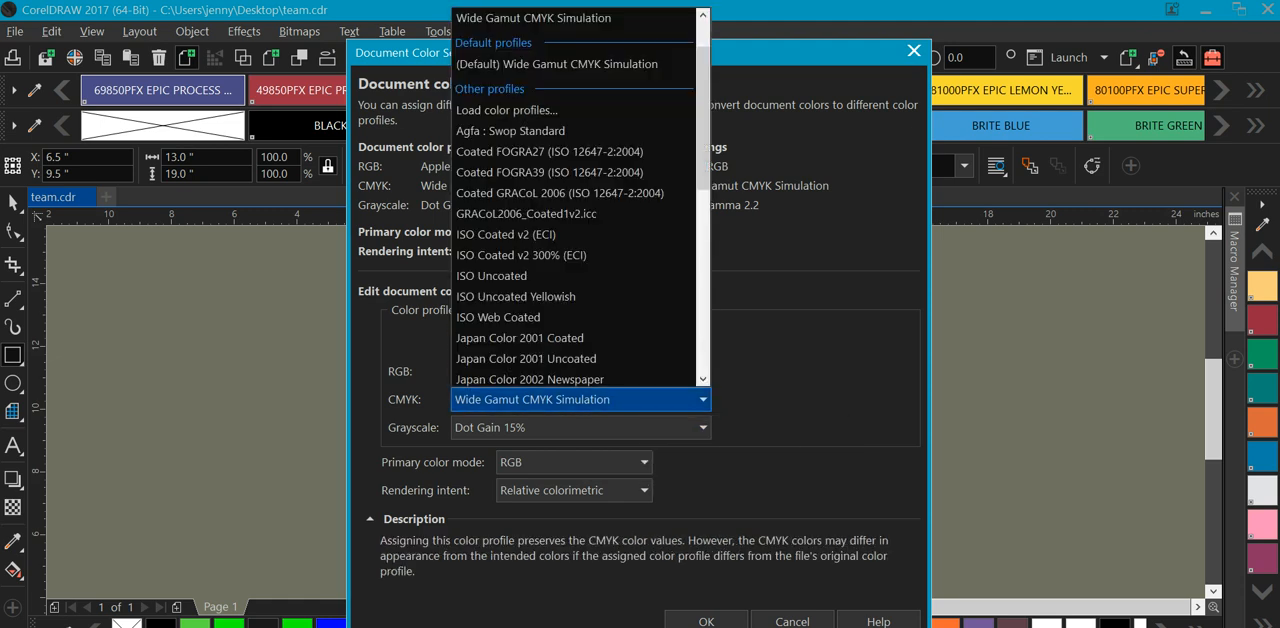
pyautogui.scroll(-8, 565, 335)
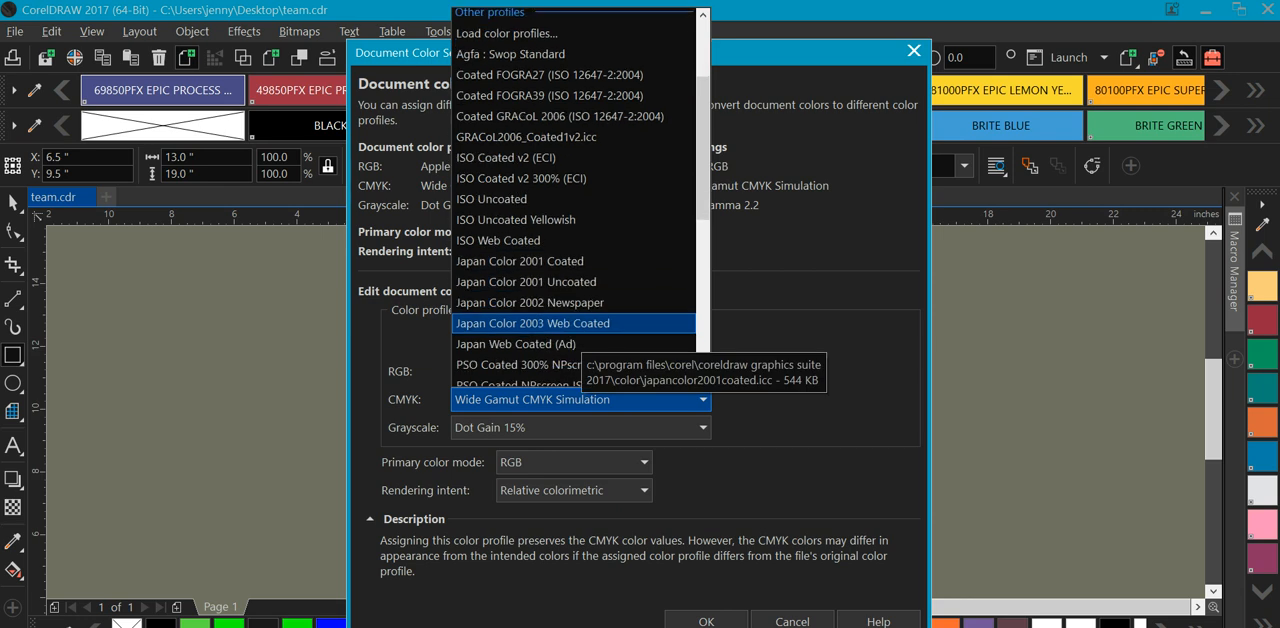
pyautogui.scroll(-1, 575, 345)
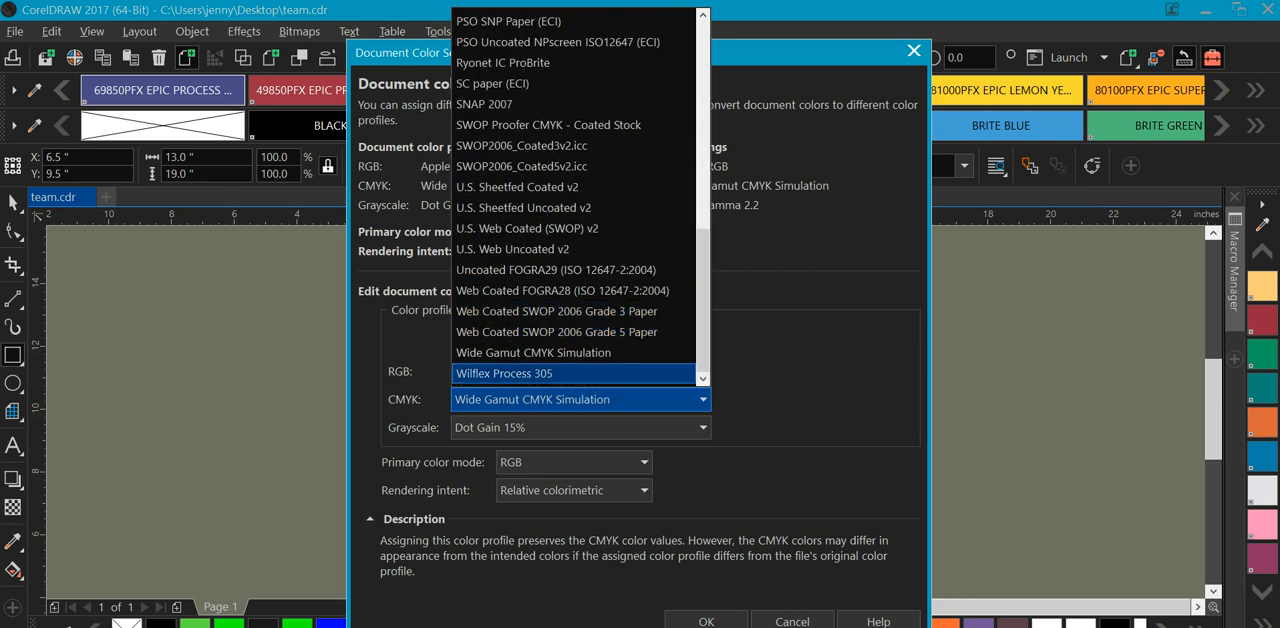
pyautogui.click(565, 373)
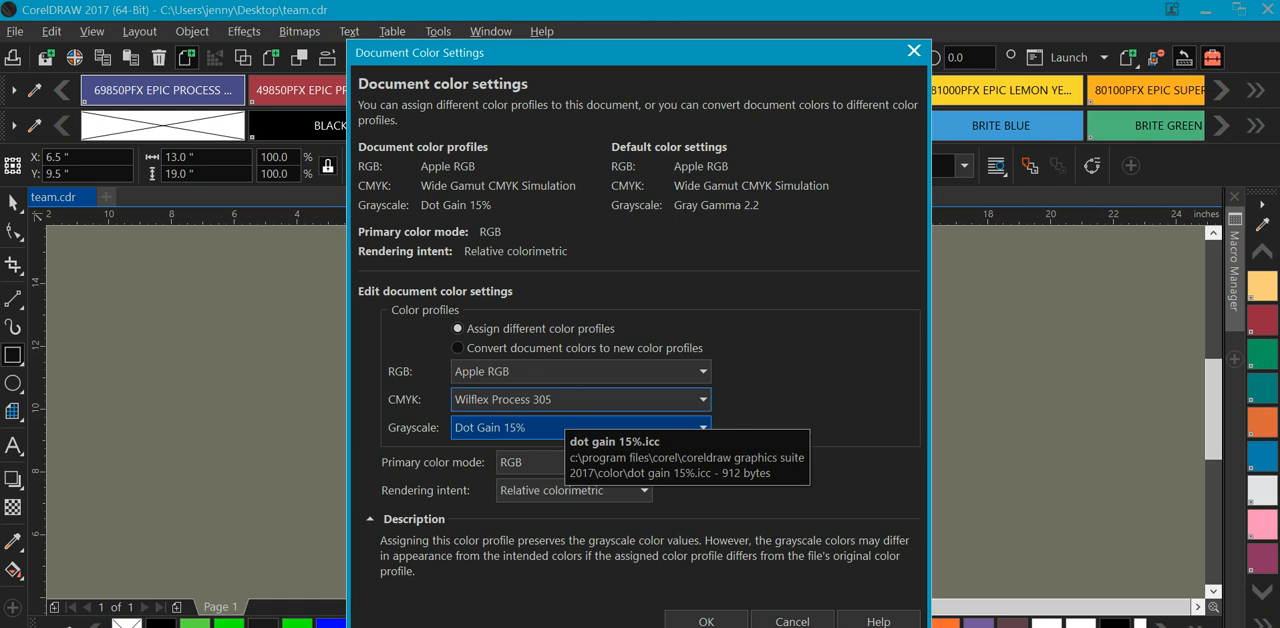
pyautogui.click(580, 399)
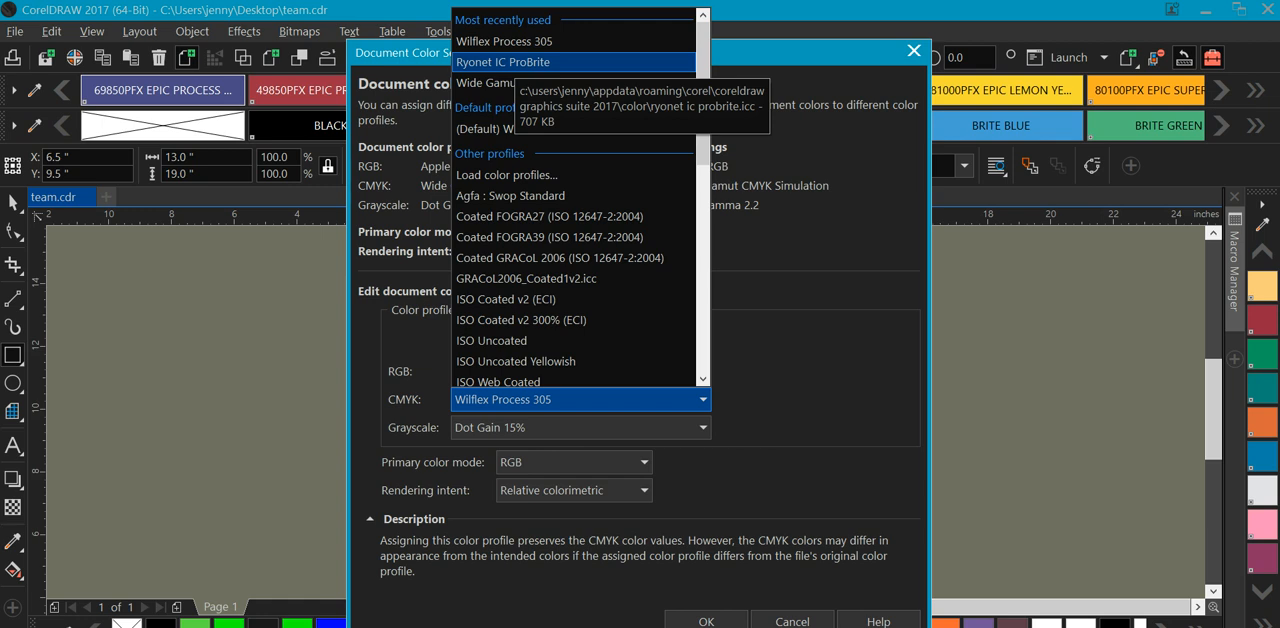
pyautogui.click(792, 621)
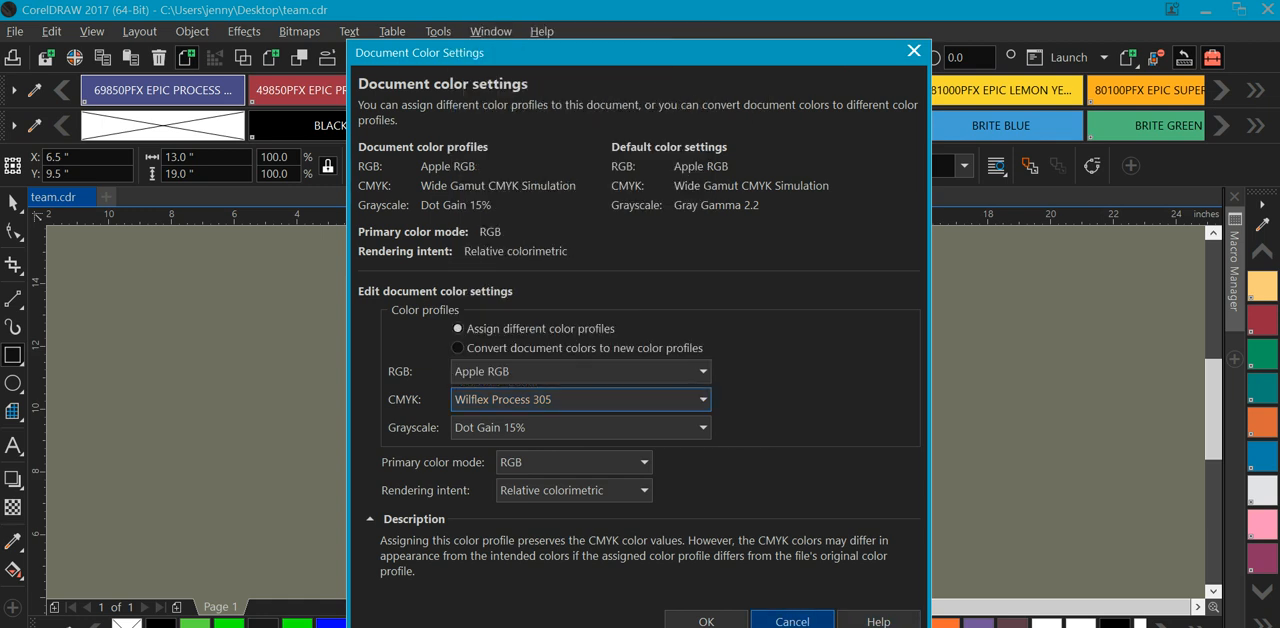
pyautogui.click(792, 621)
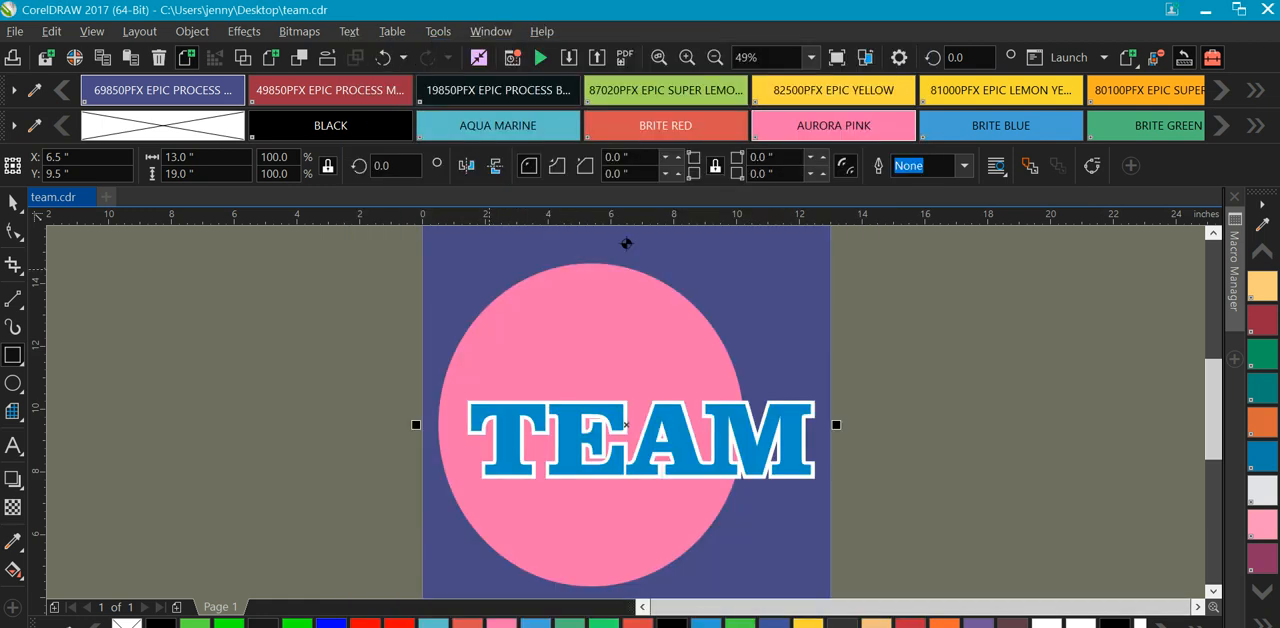
# Fill the background rectangle with Brite Red and delete the rectangle.
pyautogui.click(690, 125)
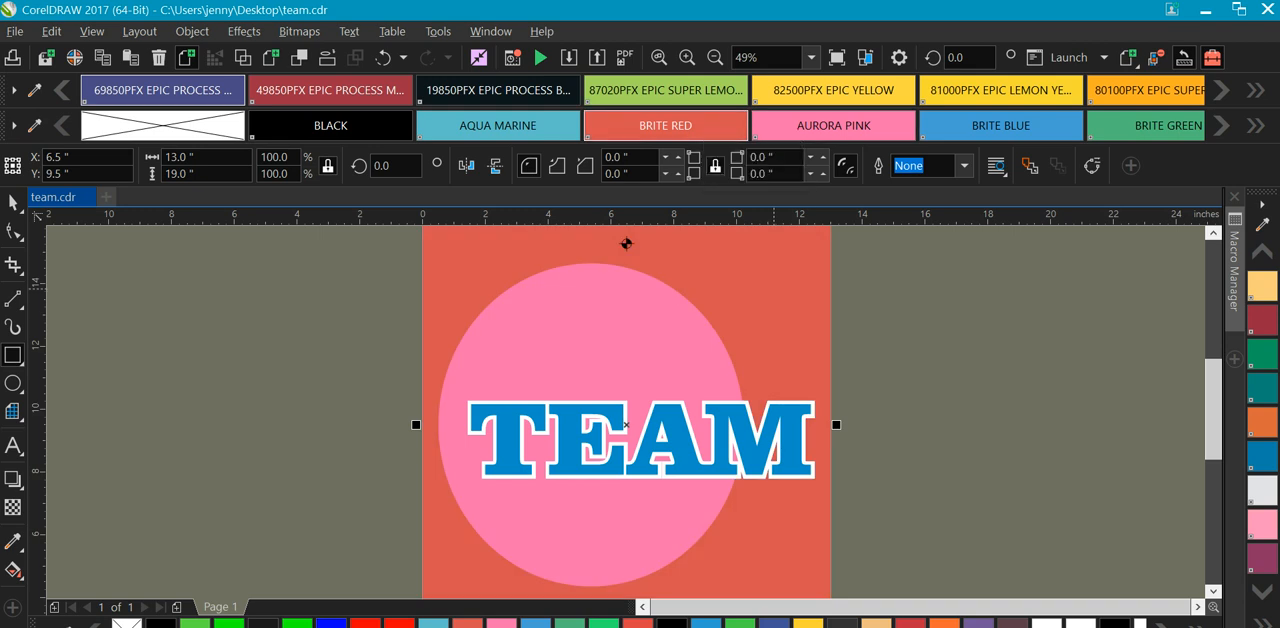
pyautogui.press('Delete')
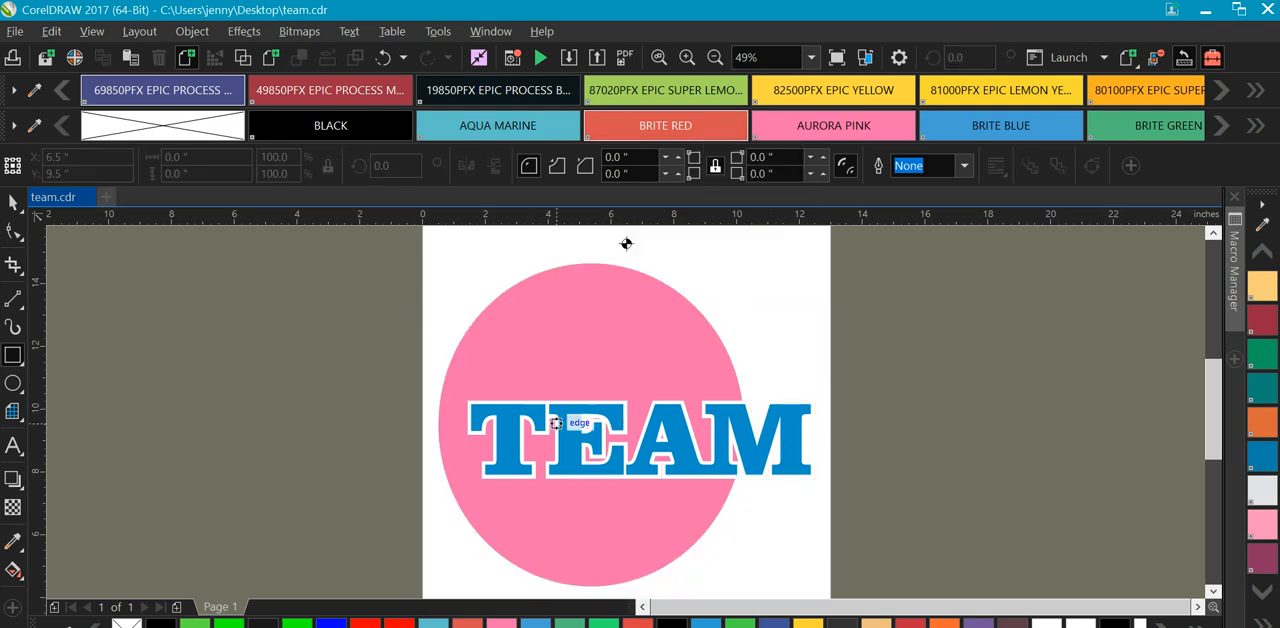
# Fill the TEAM text with the 82500PFX EPIC YELLOW ink color and deselect it.
pyautogui.click(13, 203)
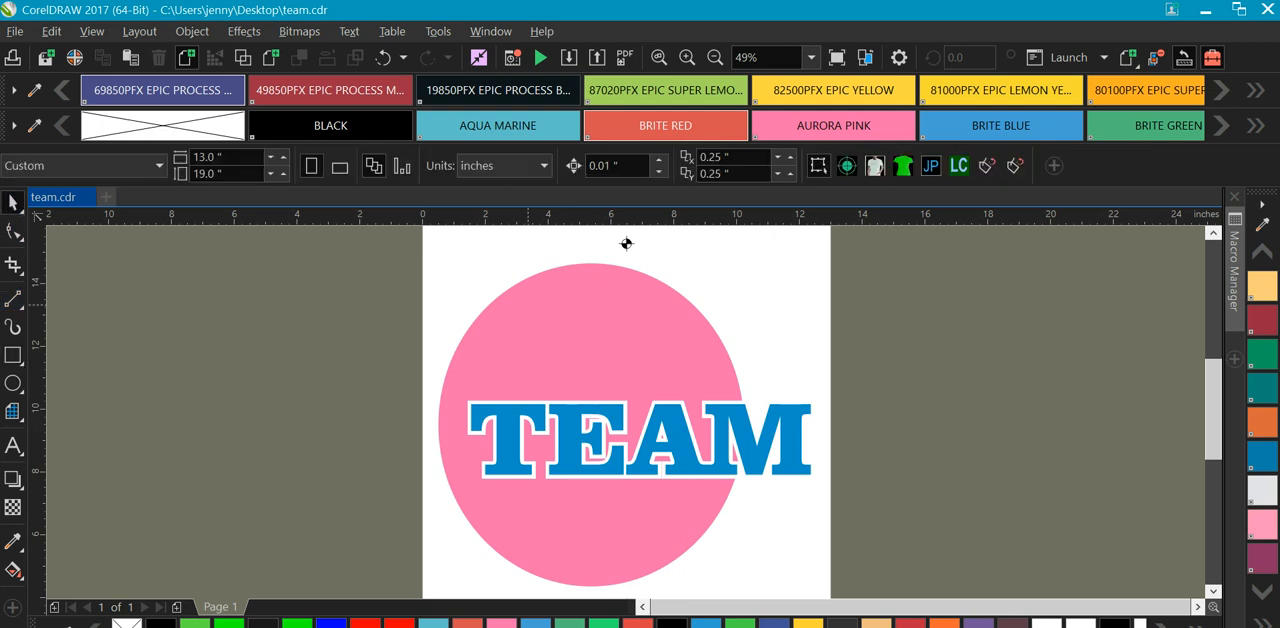
pyautogui.press('Tab')
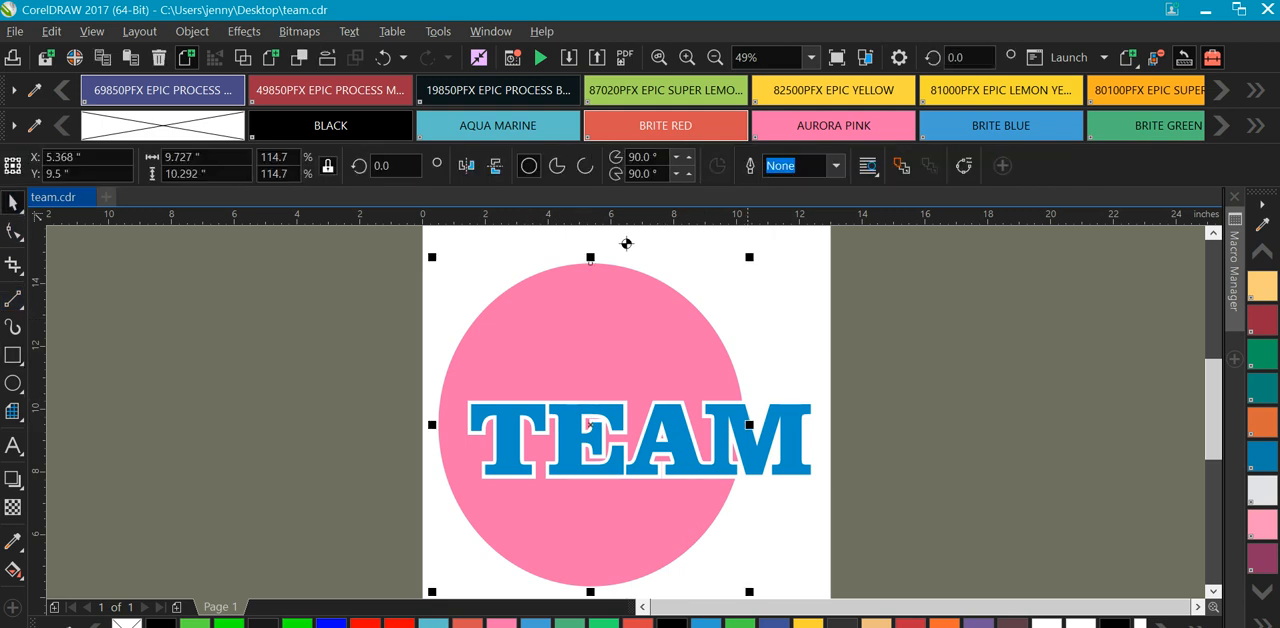
pyautogui.click(626, 243)
pyautogui.press('Tab')
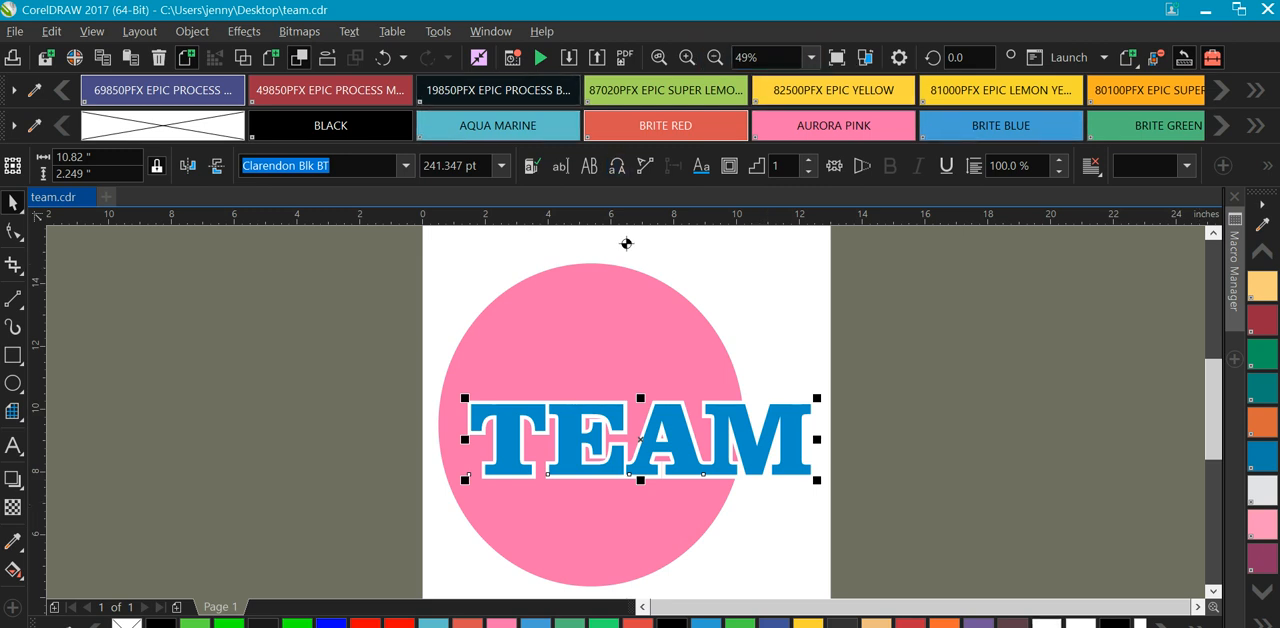
pyautogui.click(872, 91)
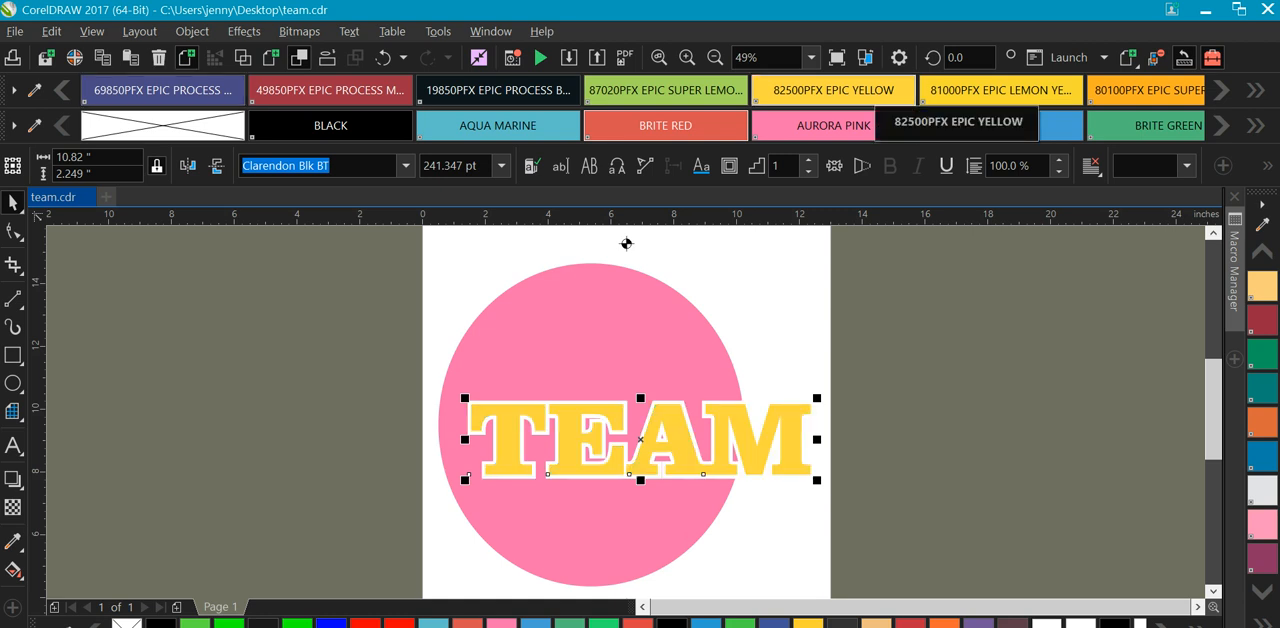
pyautogui.click(626, 243)
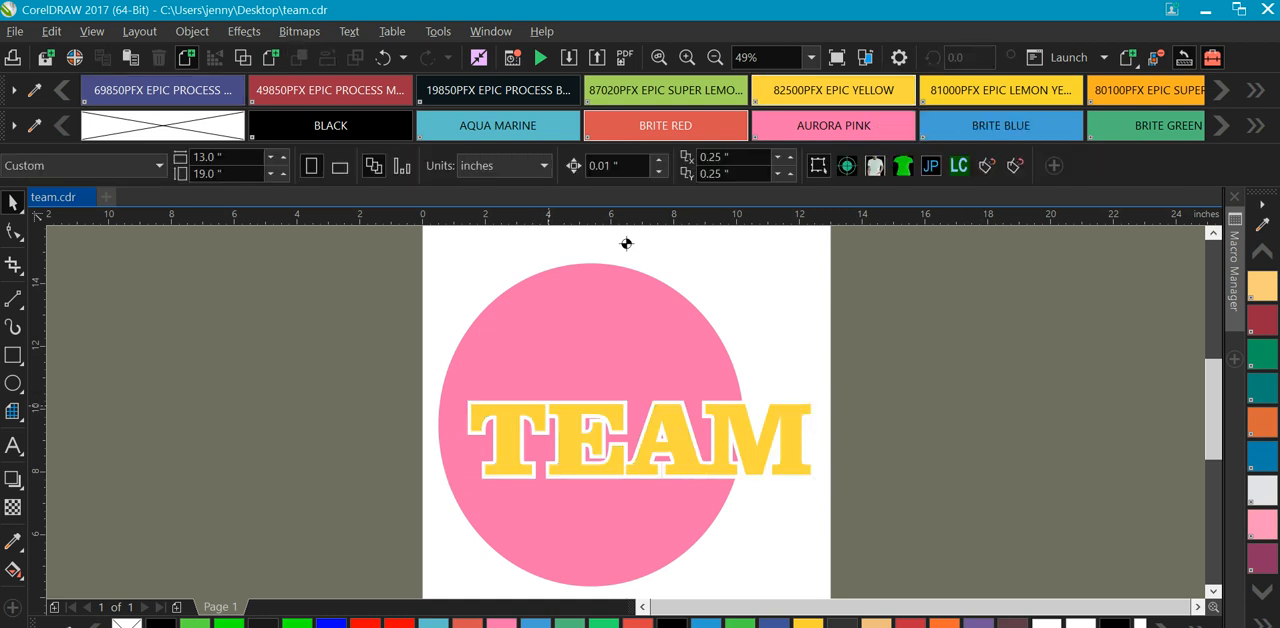
# Open the print settings and select the EPSON Stylus Photo 1400 as the printer.
pyautogui.click(550, 408)
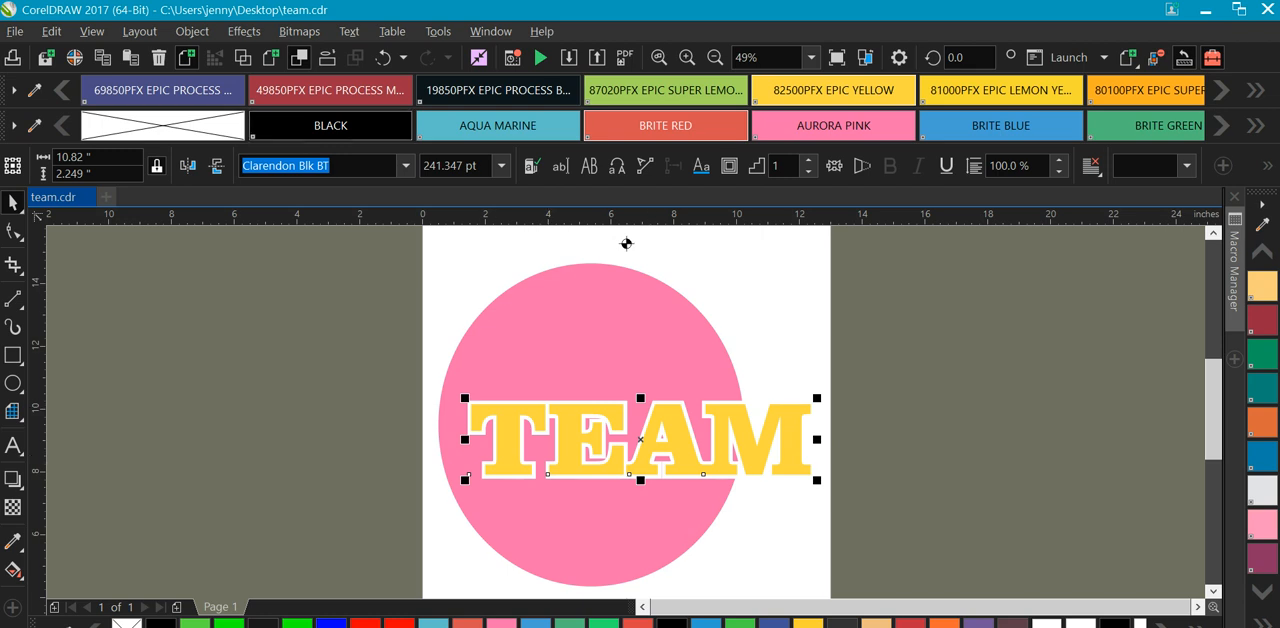
pyautogui.hotkey('alt', 'f')
pyautogui.press('Up')
pyautogui.press('Up')
pyautogui.press('Up')
pyautogui.press('Up')
pyautogui.press('Up')
pyautogui.press('Up')
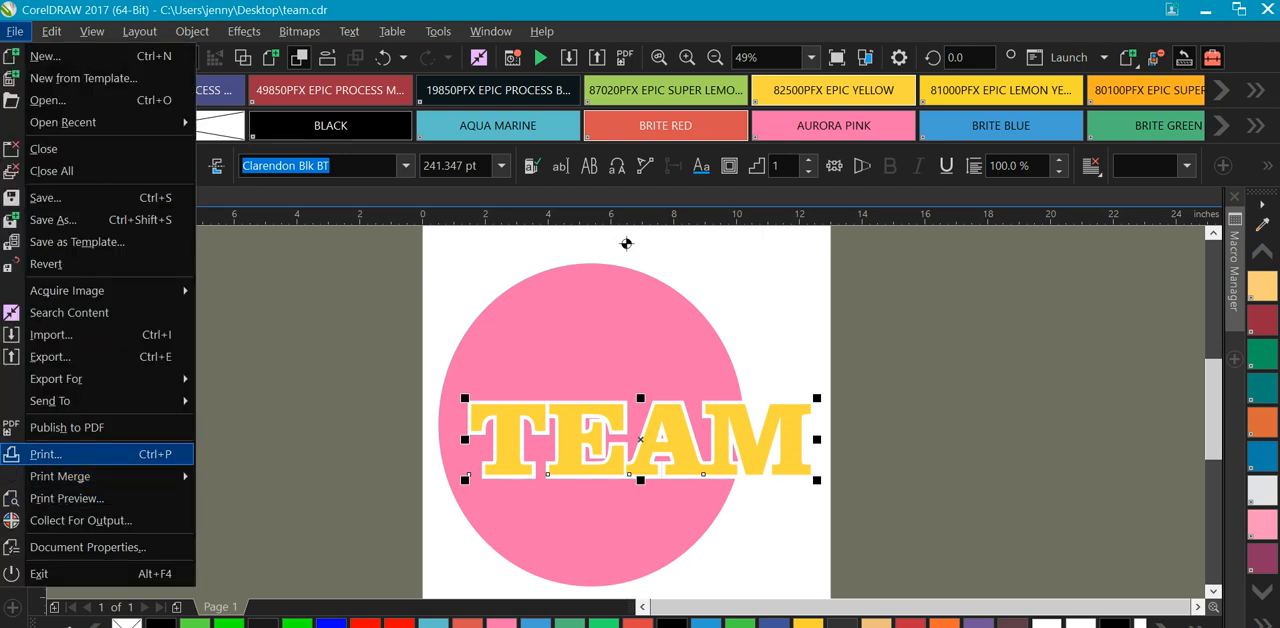
pyautogui.press('Escape')
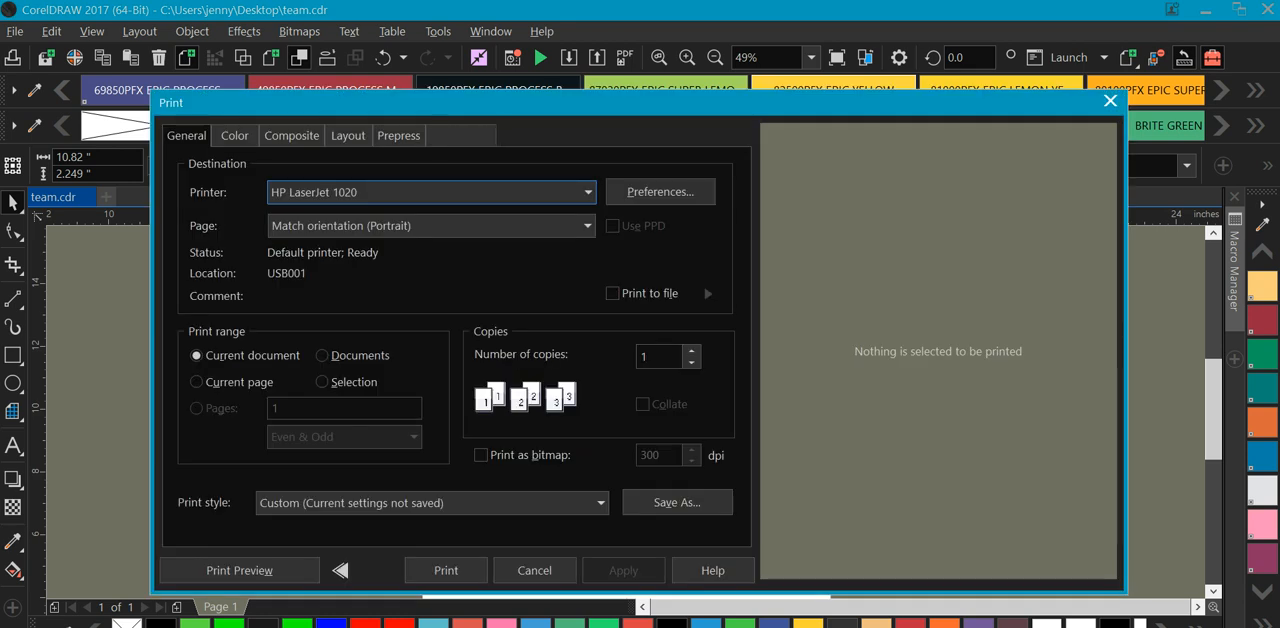
pyautogui.hotkey('alt', 'Down')
pyautogui.press('e')
pyautogui.press('Down')
pyautogui.press('Down')
pyautogui.press('Down')
pyautogui.press('Down')
pyautogui.press('Up')
pyautogui.press('Up')
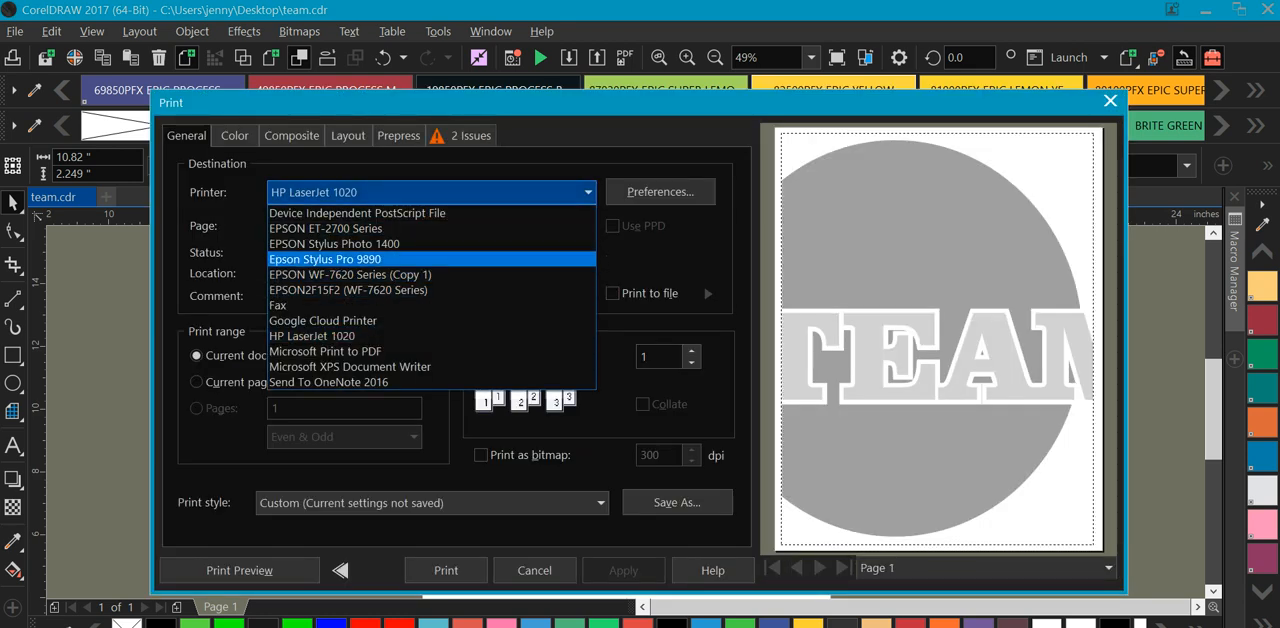
pyautogui.press('Up')
pyautogui.press('Return')
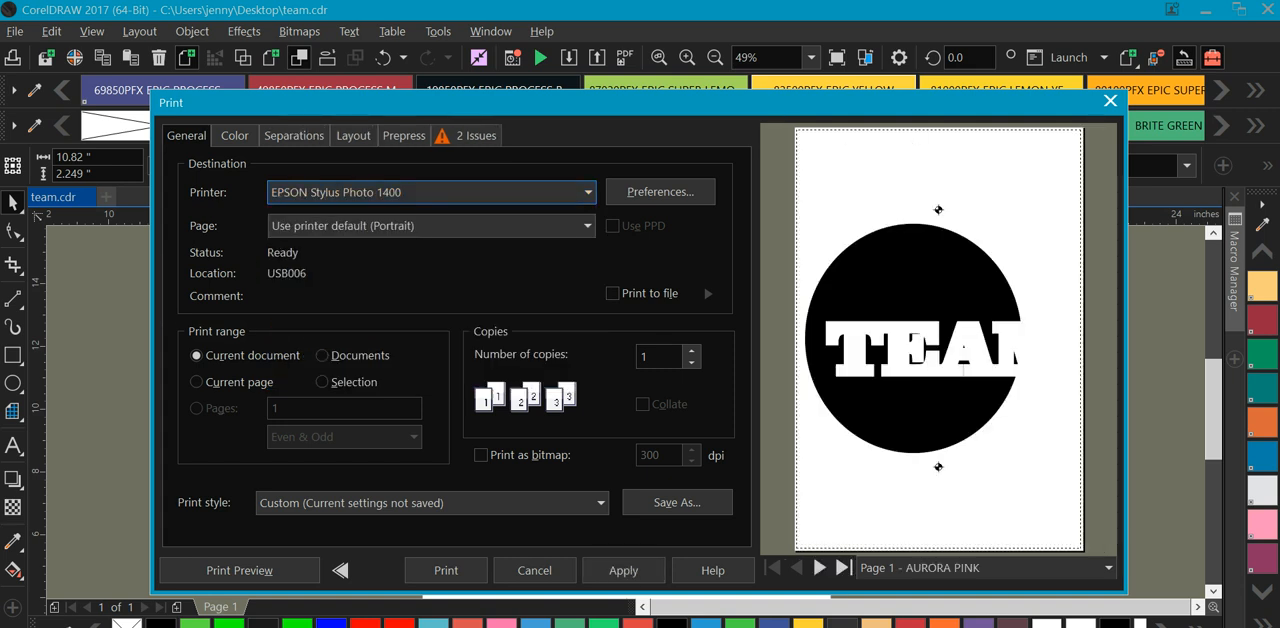
# Examine the preview of each color plate and the list of separations, and cancel printing.
pyautogui.click(819, 567)
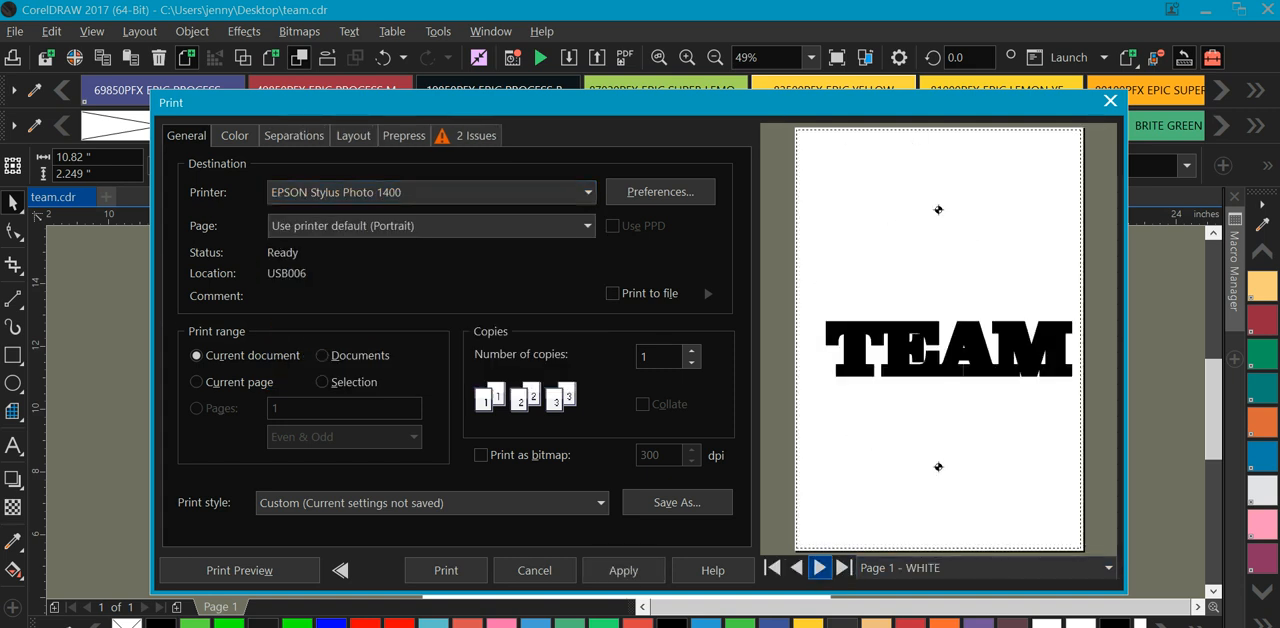
pyautogui.click(819, 567)
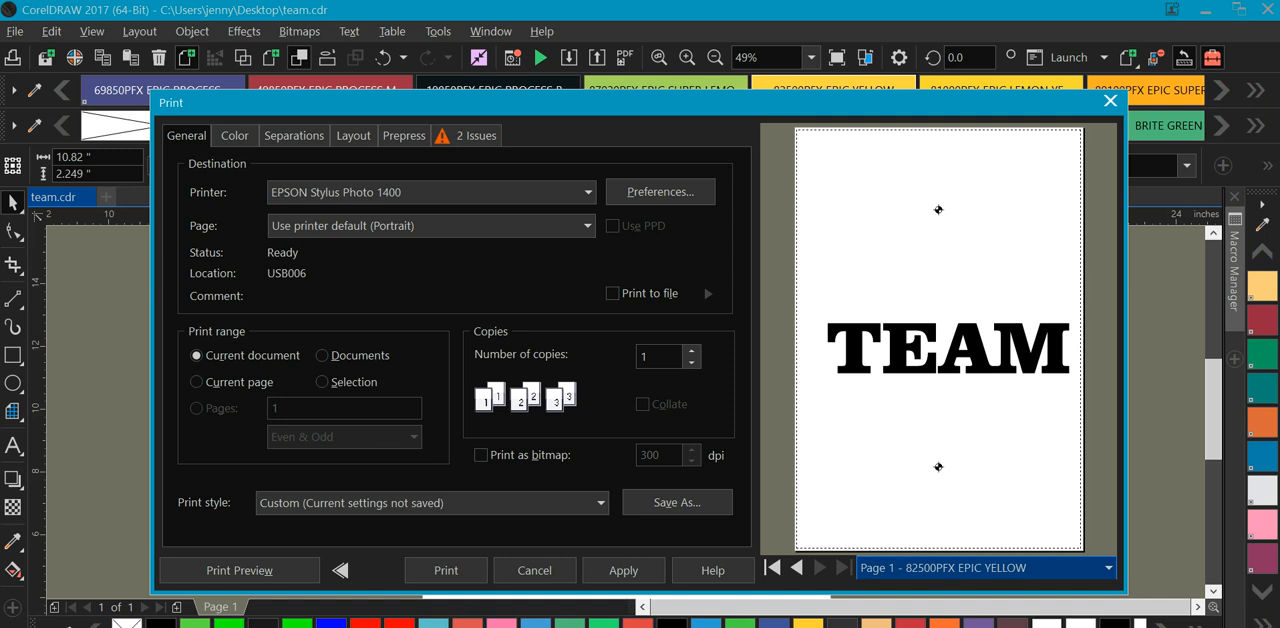
pyautogui.click(294, 135)
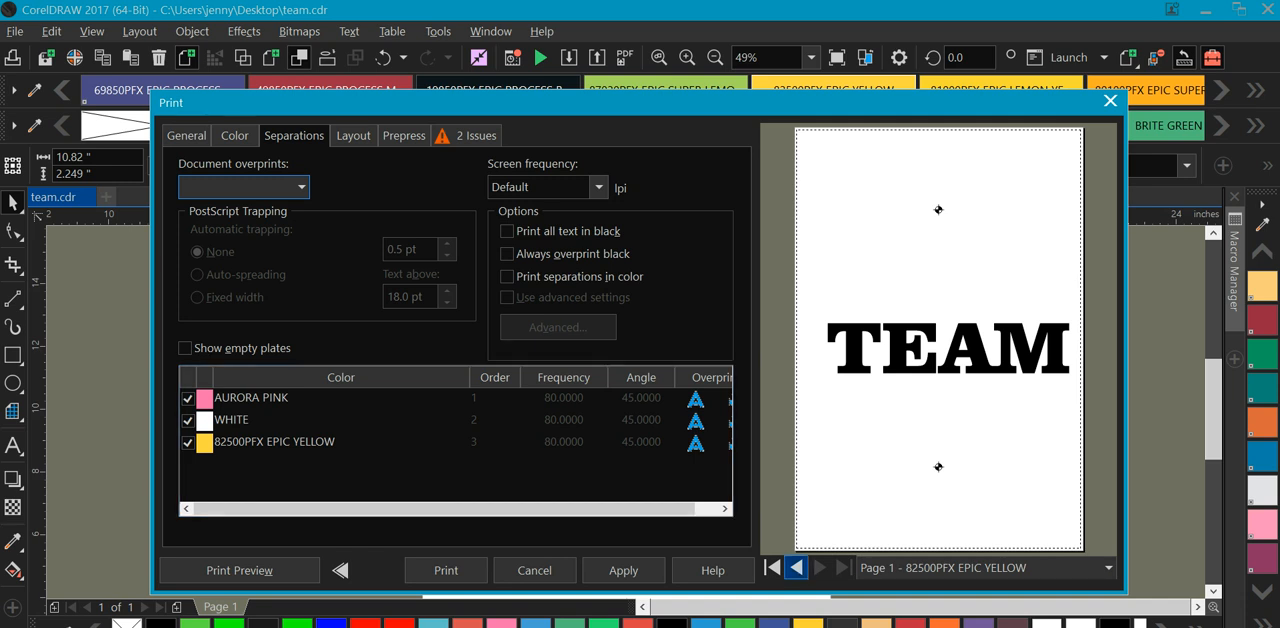
pyautogui.click(796, 567)
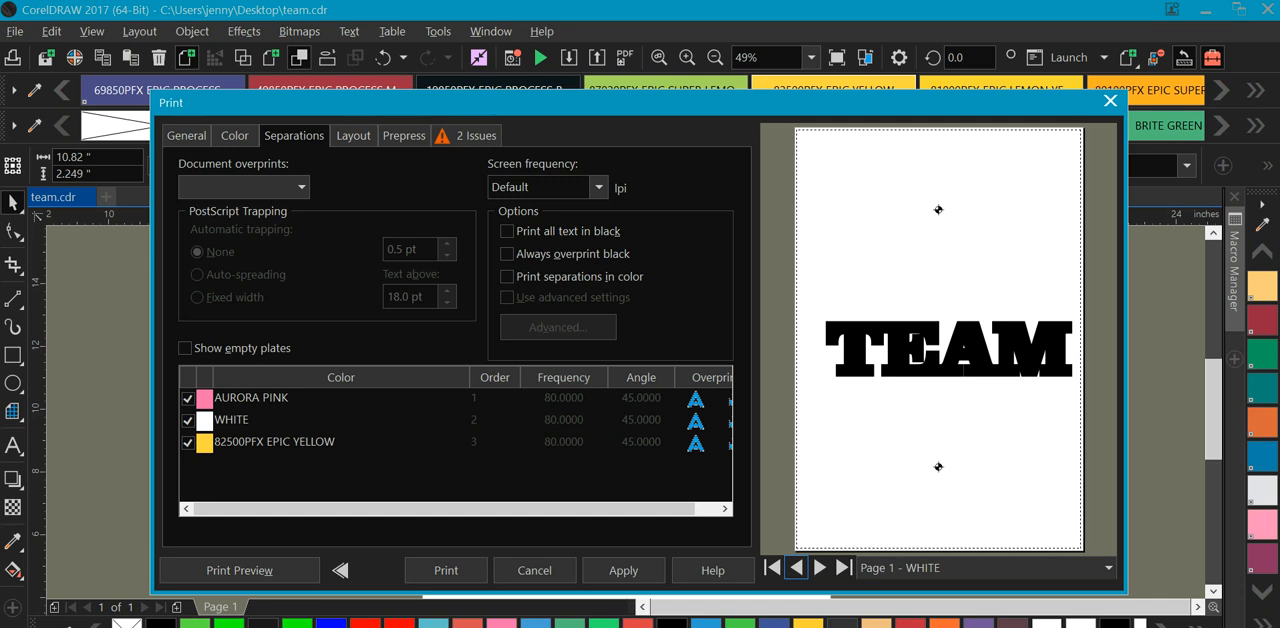
pyautogui.click(820, 567)
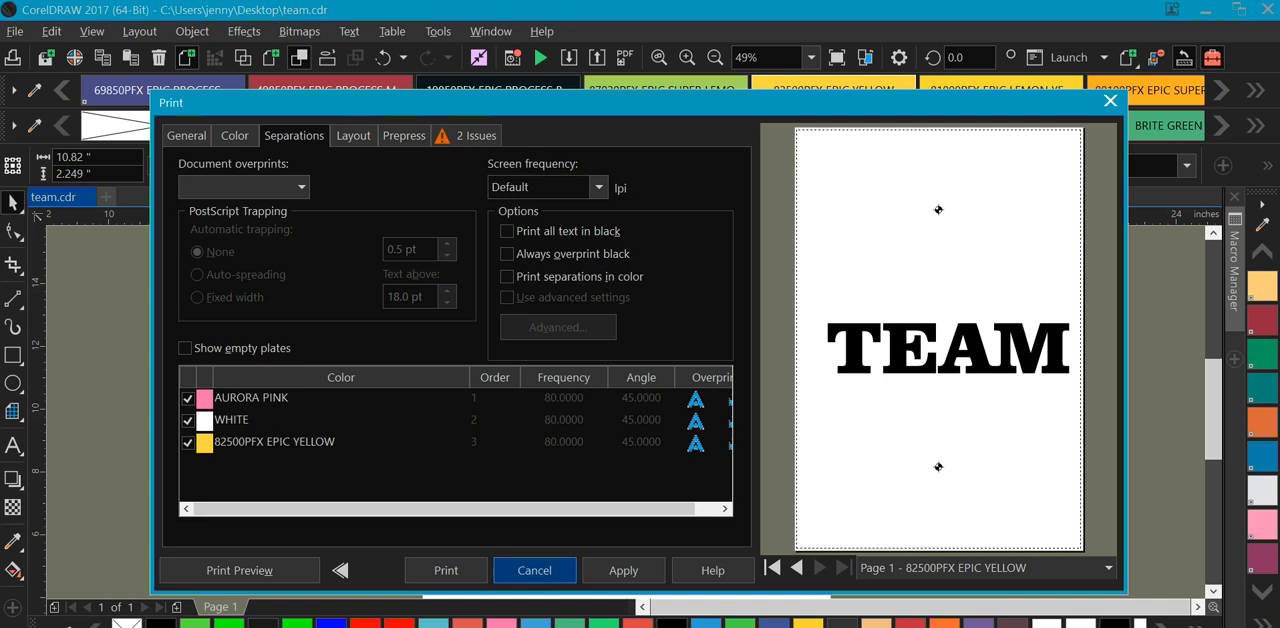
pyautogui.click(534, 570)
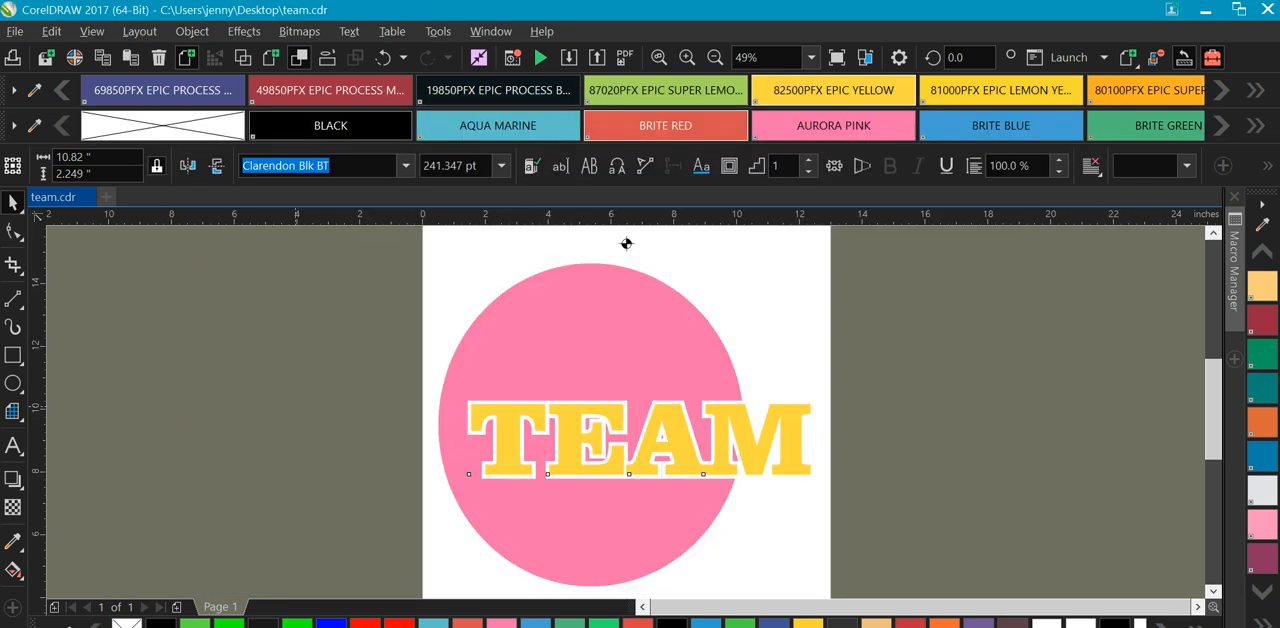
# Check the Overprint Fill option of the TEAM text and deselect the text.
pyautogui.rightClick(502, 440)
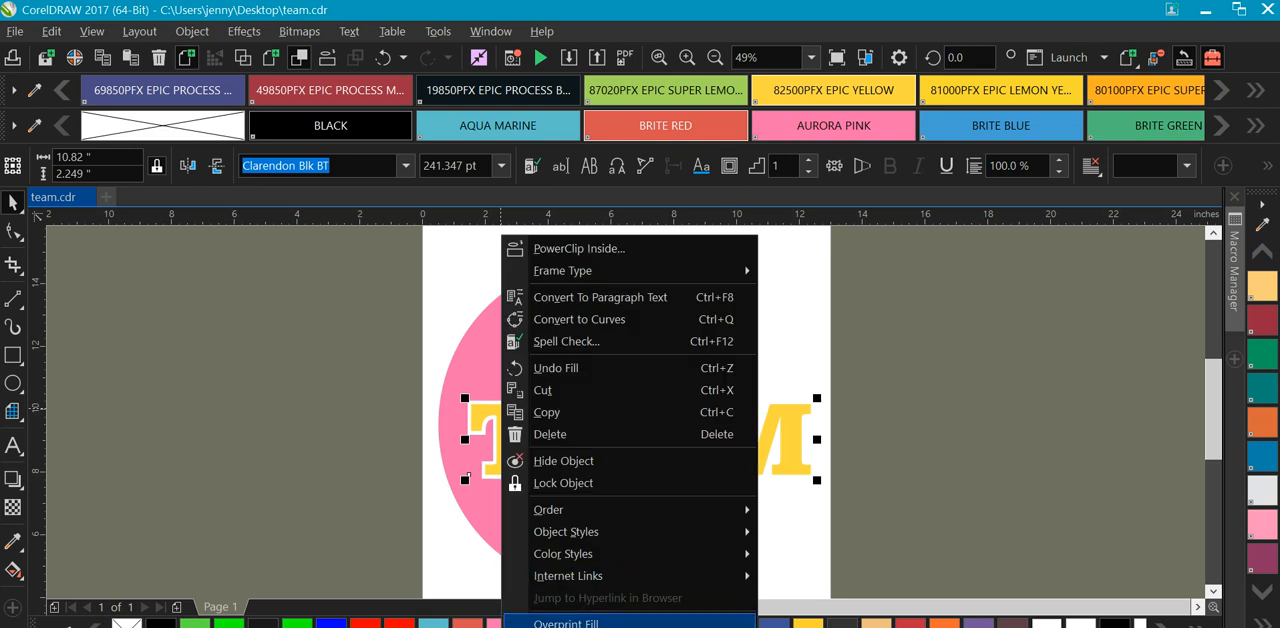
pyautogui.click(514, 623)
pyautogui.click(626, 243)
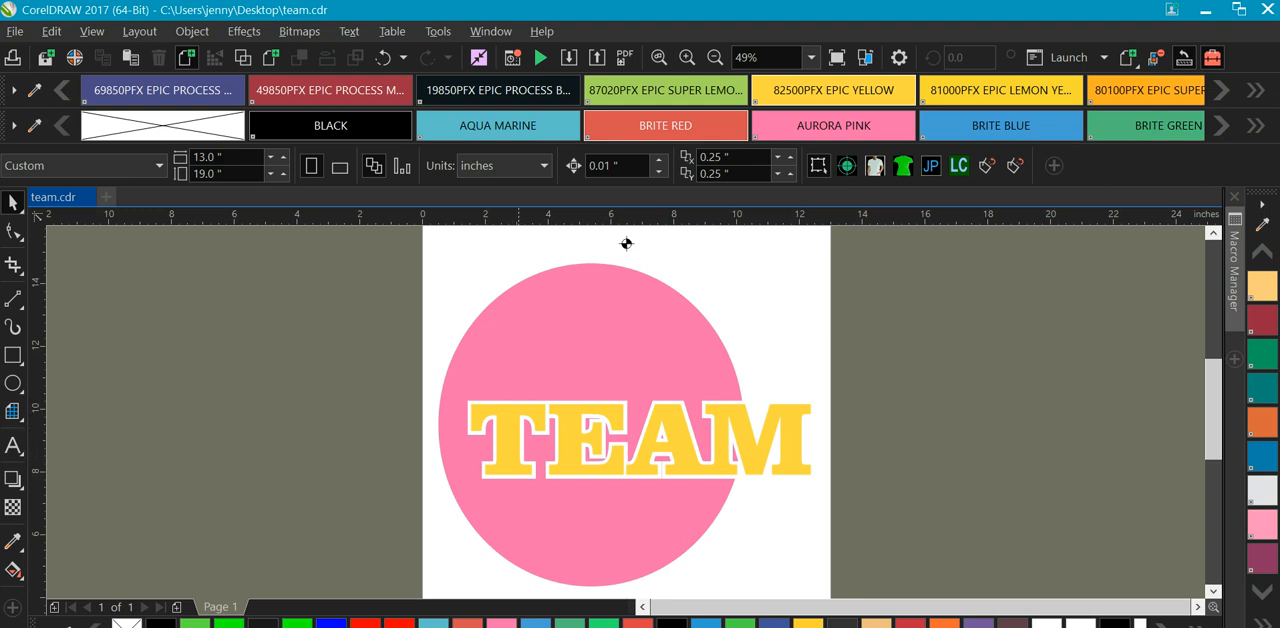
# Fill the TEAM text with AQUA MARINE and the circle with 81000PFX EPIC LEMON YELLOW.
pyautogui.press('Tab')
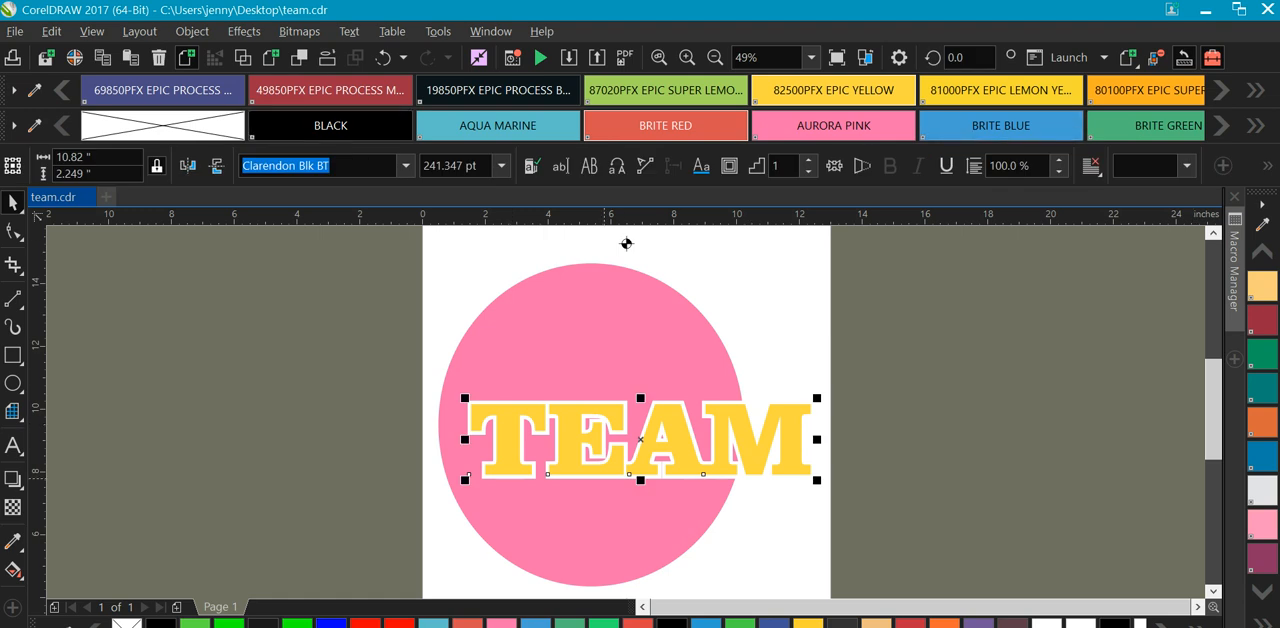
pyautogui.click(300, 125)
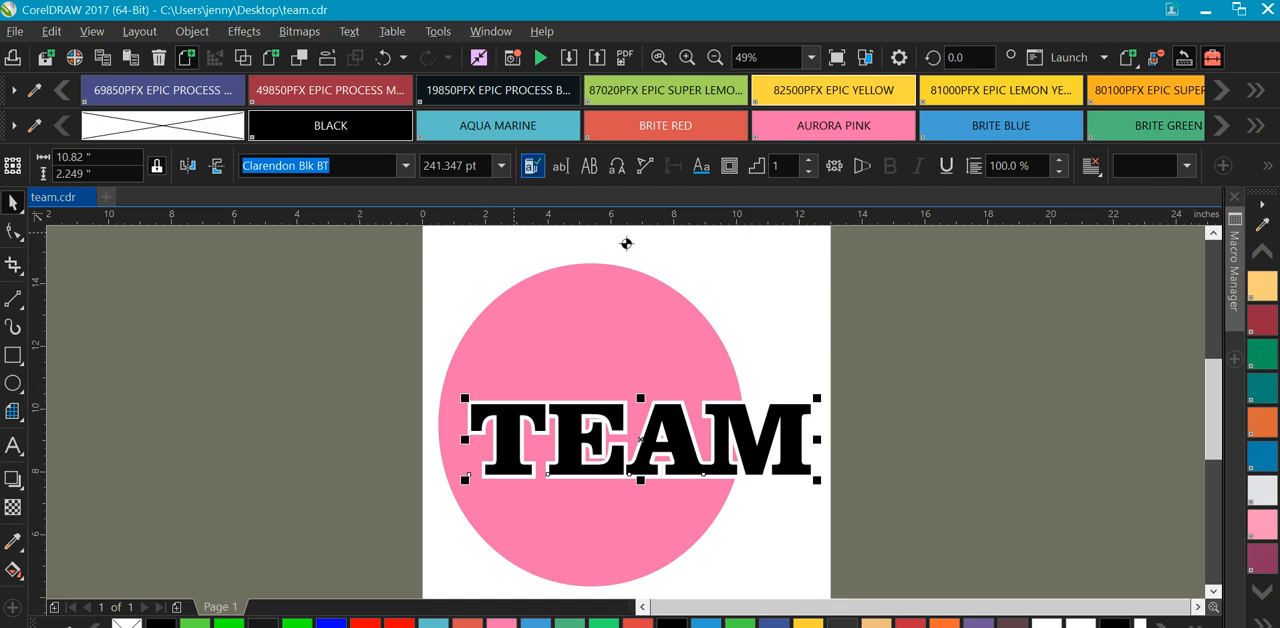
pyautogui.click(513, 126)
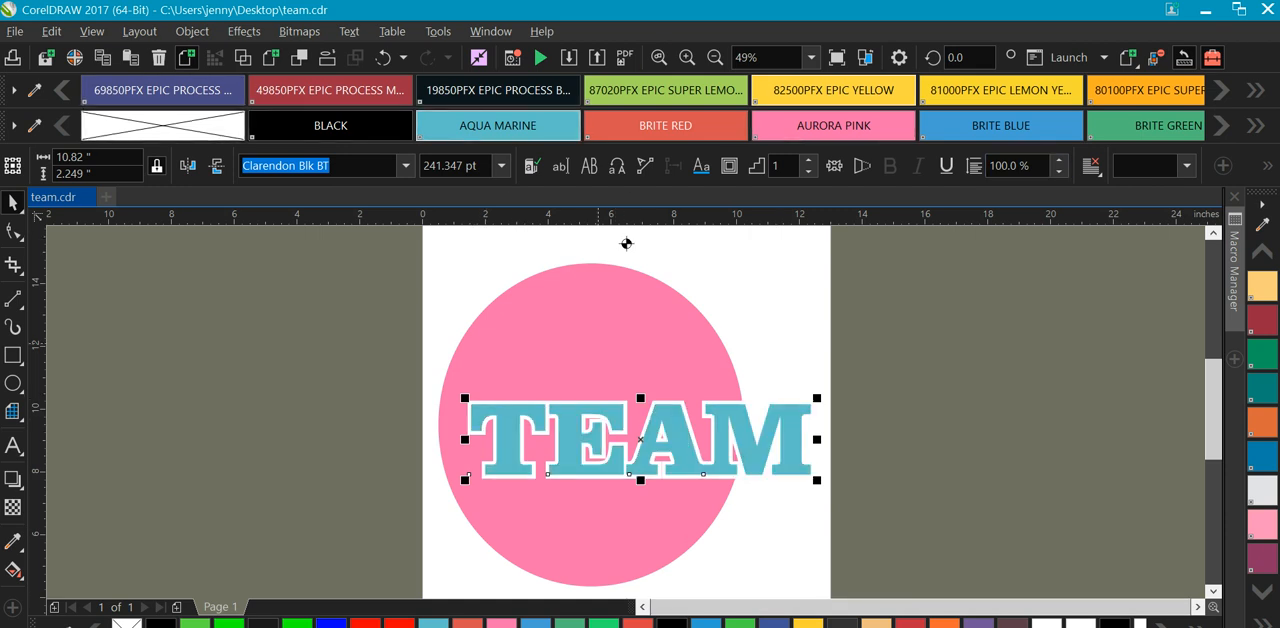
pyautogui.press('Tab')
pyautogui.click(833, 90)
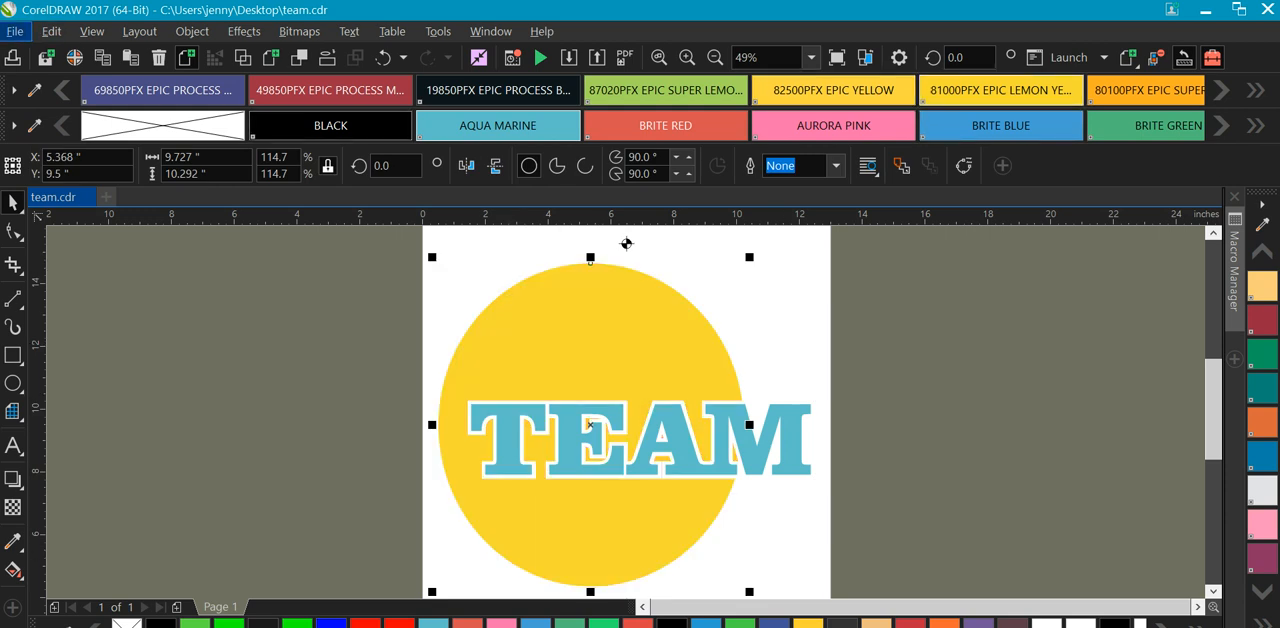
# Choose the EPSON Stylus Photo 1400 in the print settings and check the list of separation colors.
pyautogui.click(15, 31)
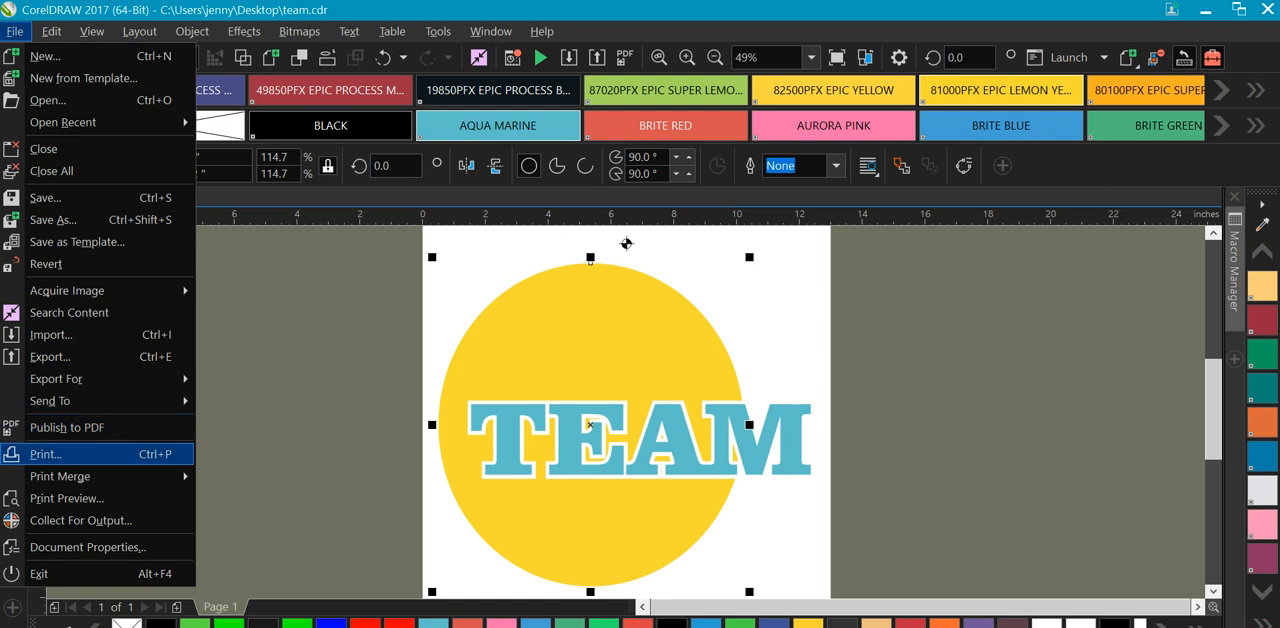
pyautogui.click(46, 454)
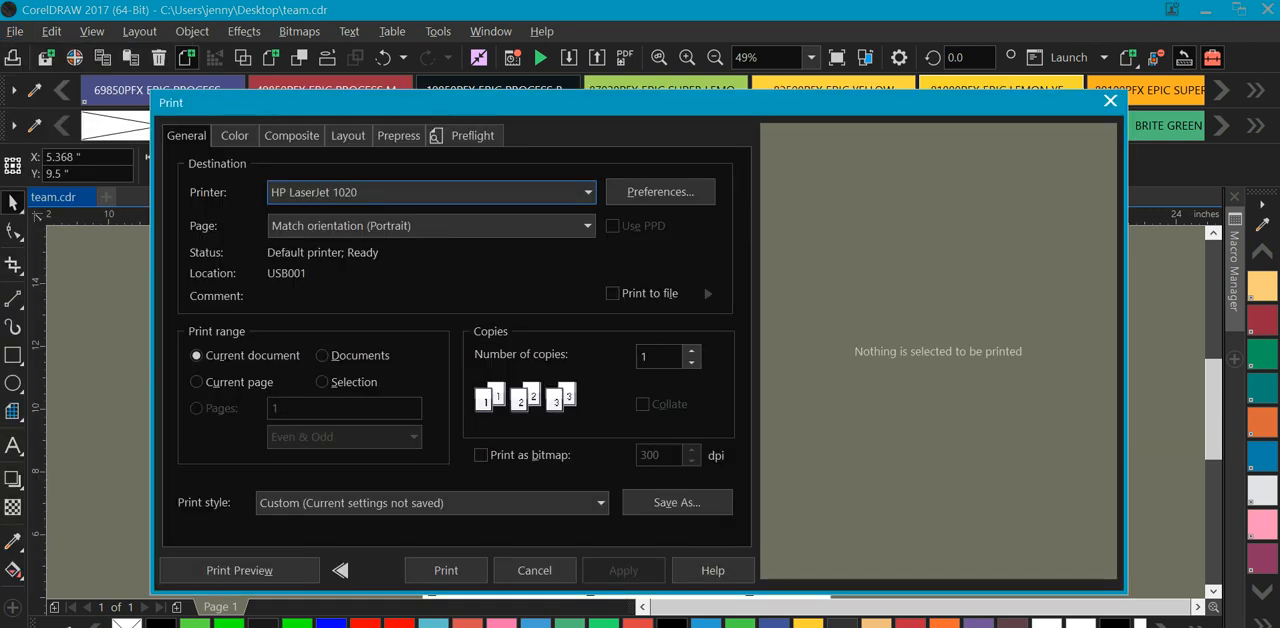
pyautogui.click(588, 192)
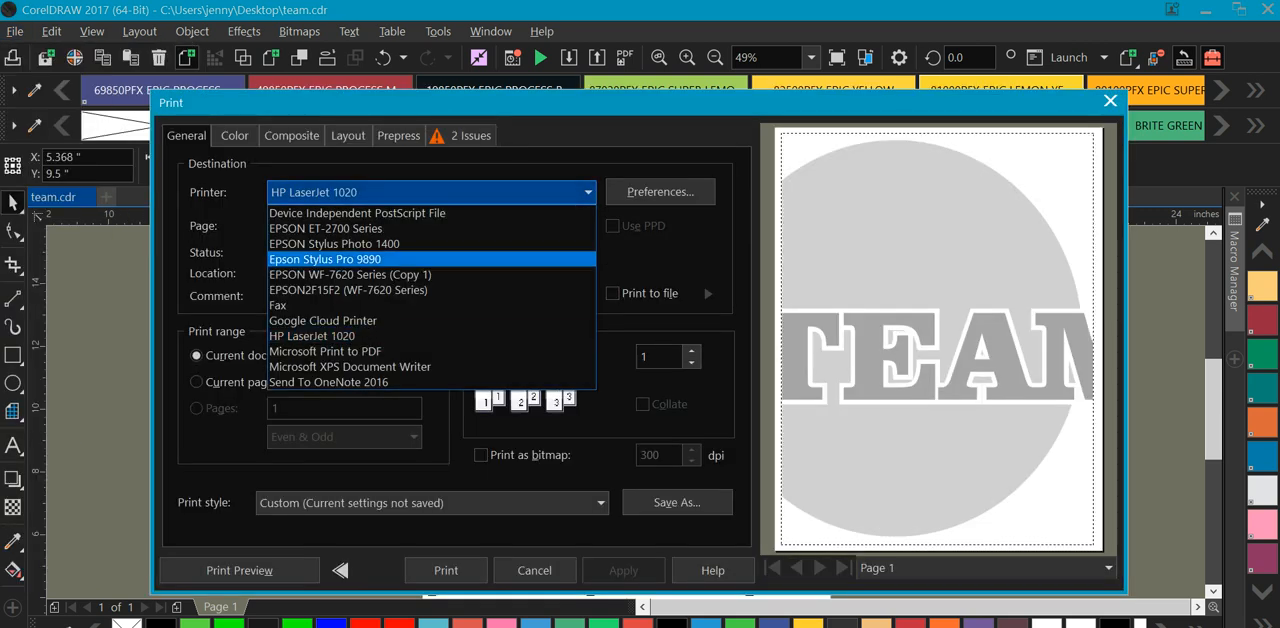
pyautogui.press('Return')
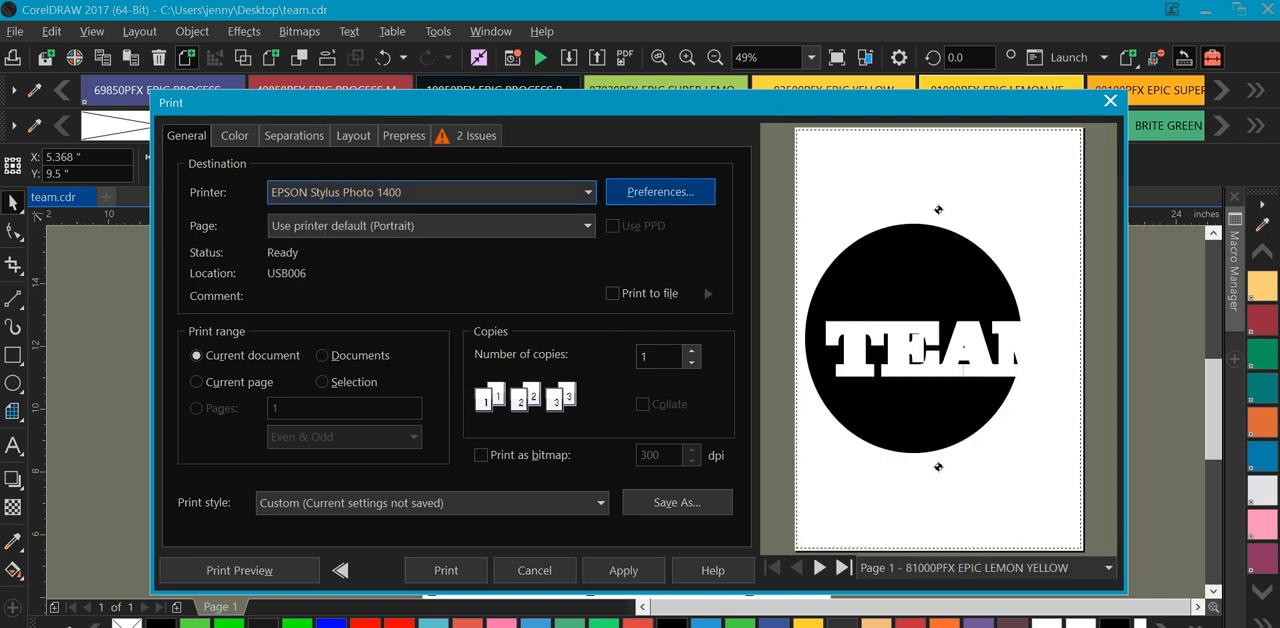
pyautogui.click(293, 135)
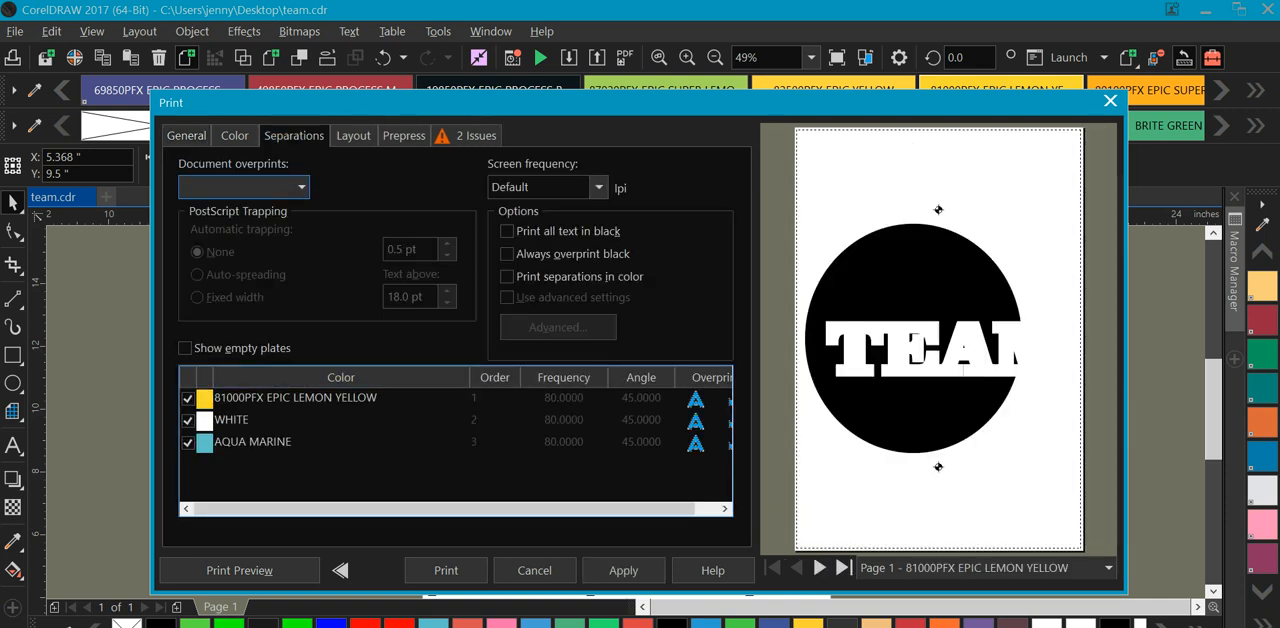
# Turn on Print file information and Marks to objects in the prepress print options.
pyautogui.click(353, 135)
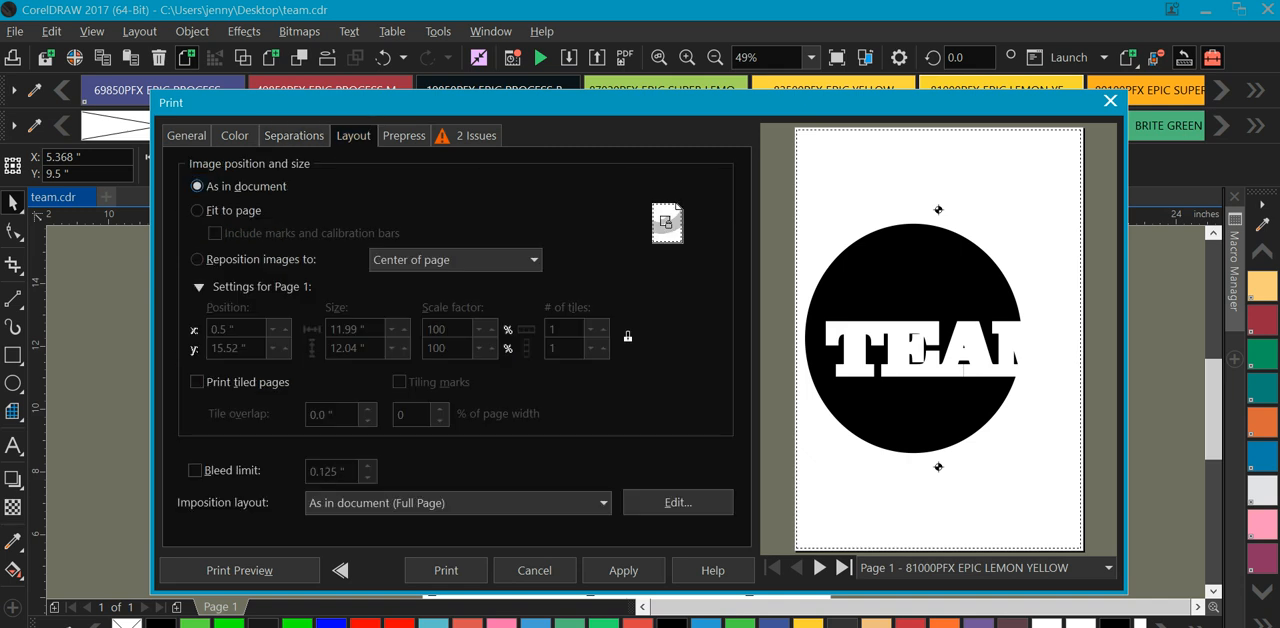
pyautogui.click(404, 135)
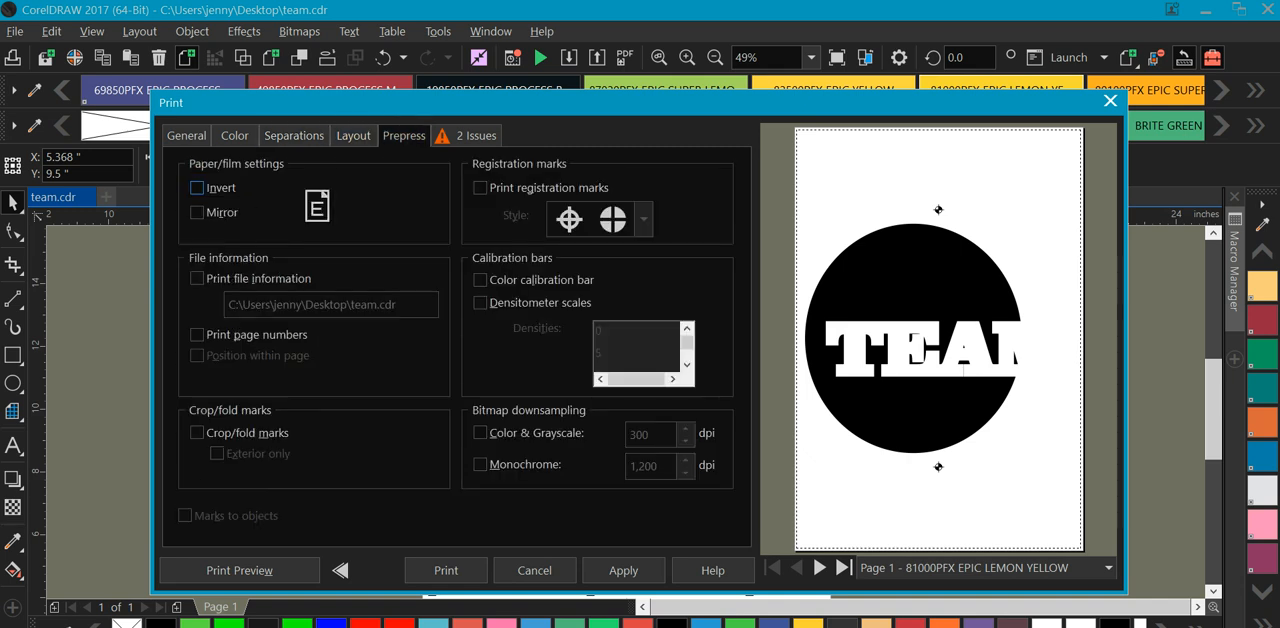
pyautogui.click(197, 278)
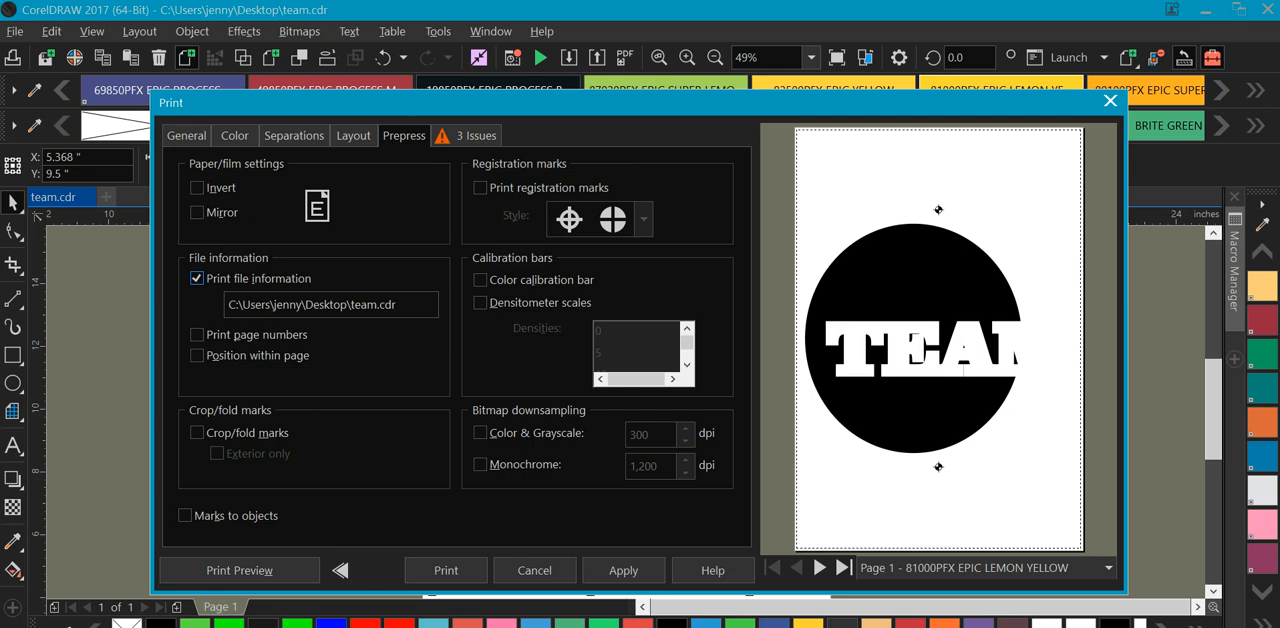
pyautogui.click(184, 515)
# Examine the file information and plates in the full print preview up close, and leave the preview and print settings without printing.
pyautogui.click(239, 570)
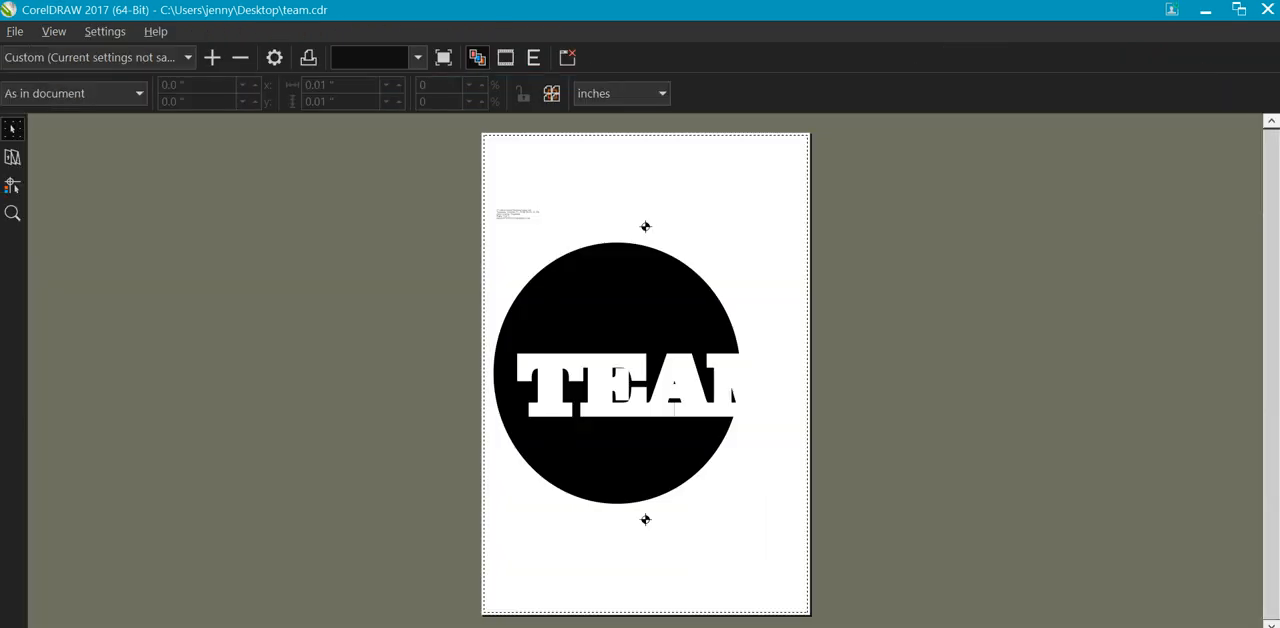
pyautogui.click(12, 213)
pyautogui.click(512, 202)
pyautogui.click(913, 404)
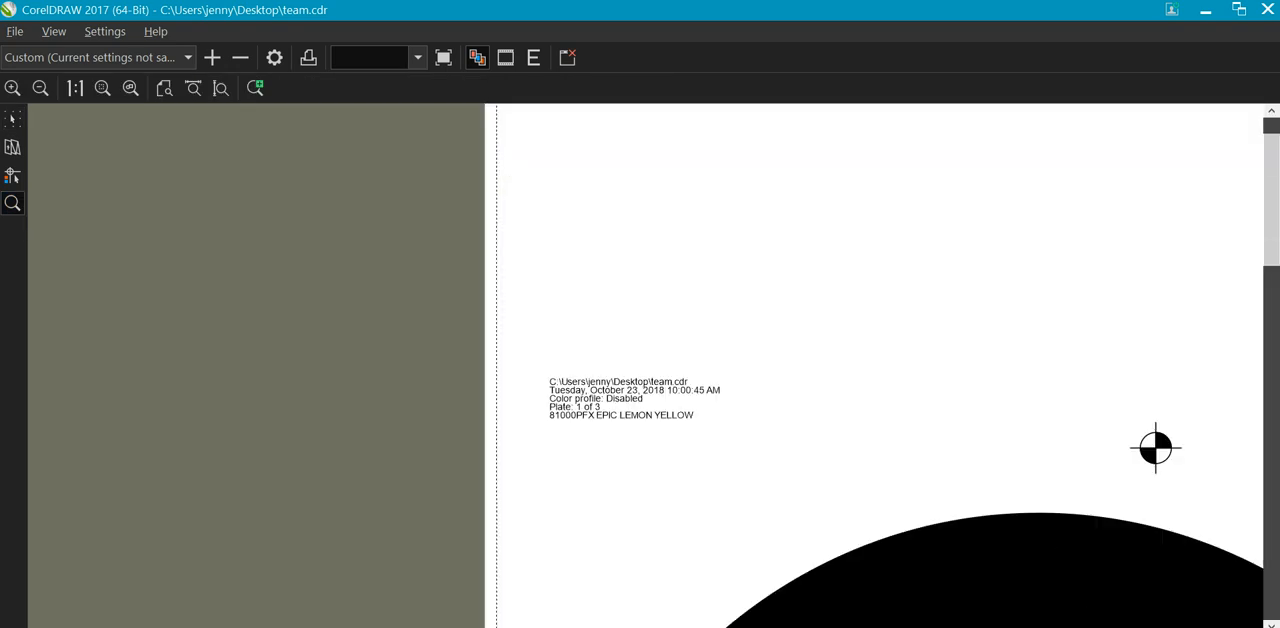
pyautogui.click(663, 404)
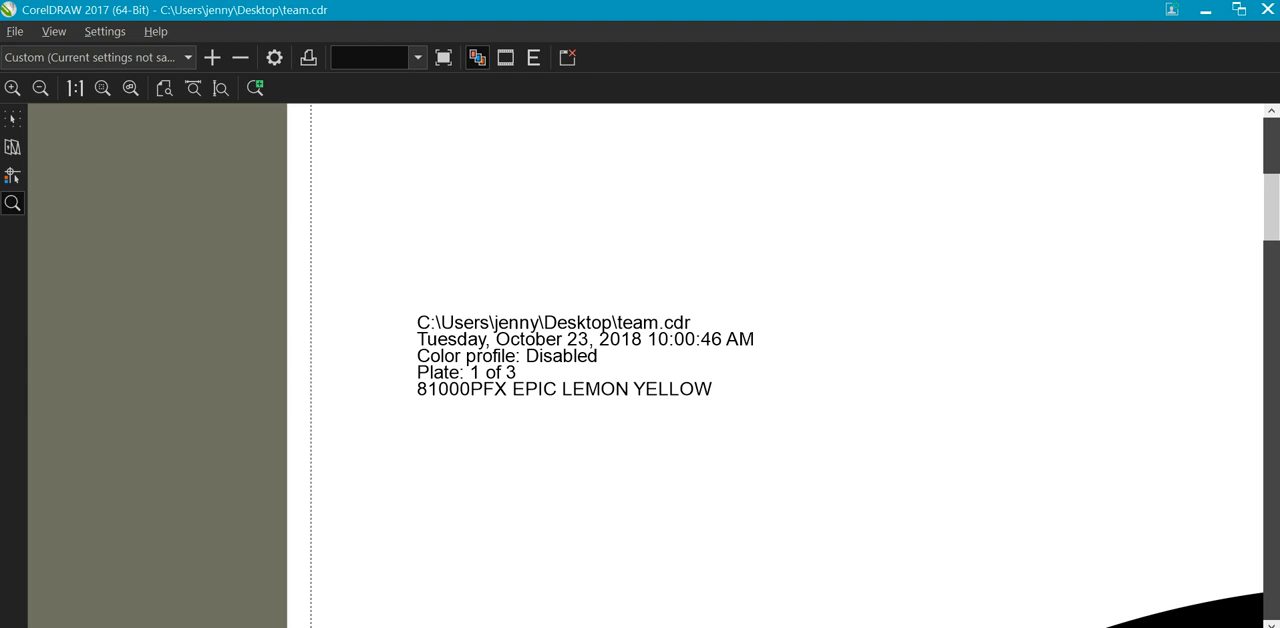
pyautogui.click(40, 88)
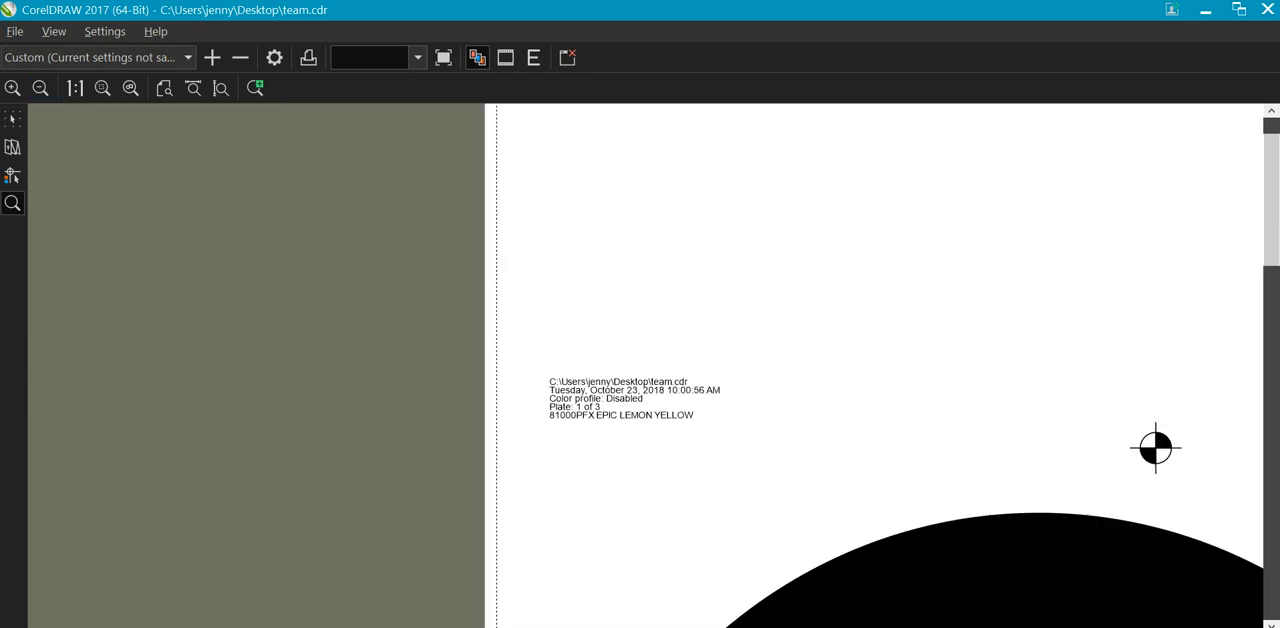
pyautogui.click(40, 88)
pyautogui.click(40, 88)
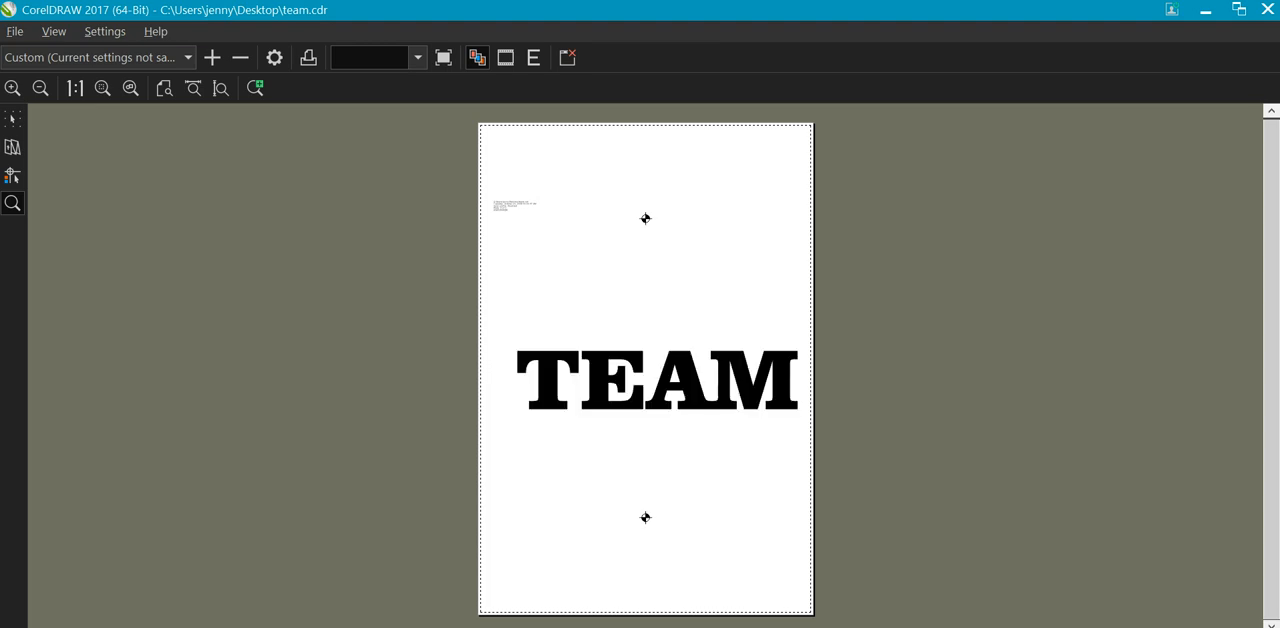
pyautogui.click(1268, 9)
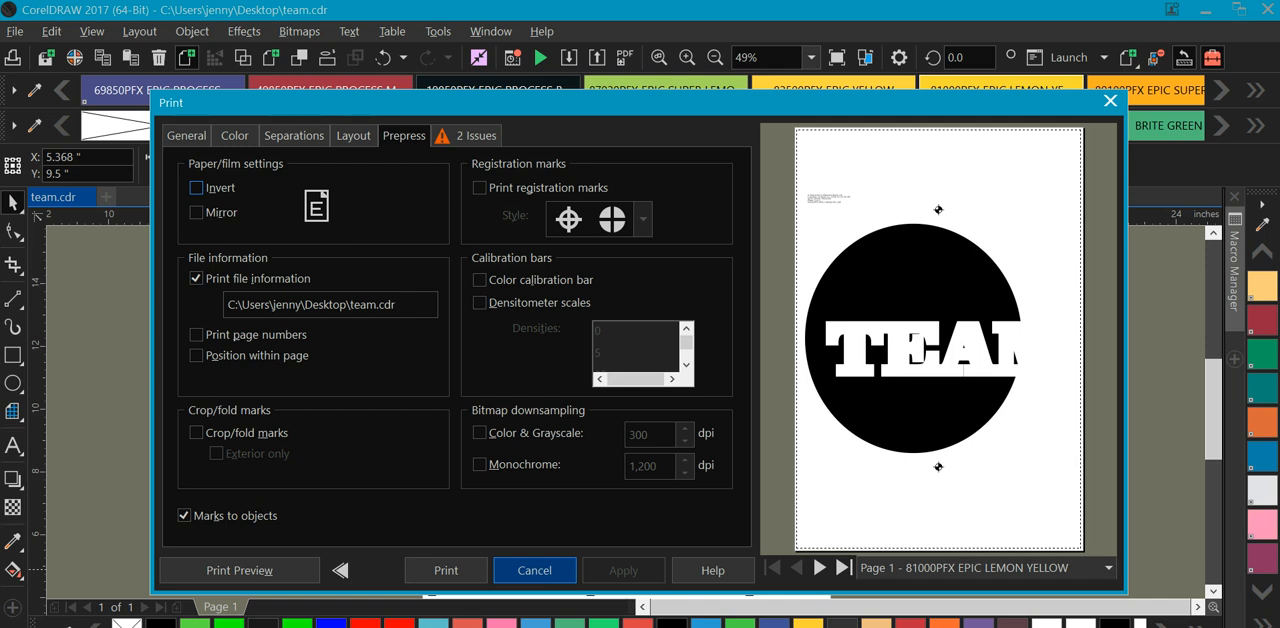
pyautogui.click(521, 569)
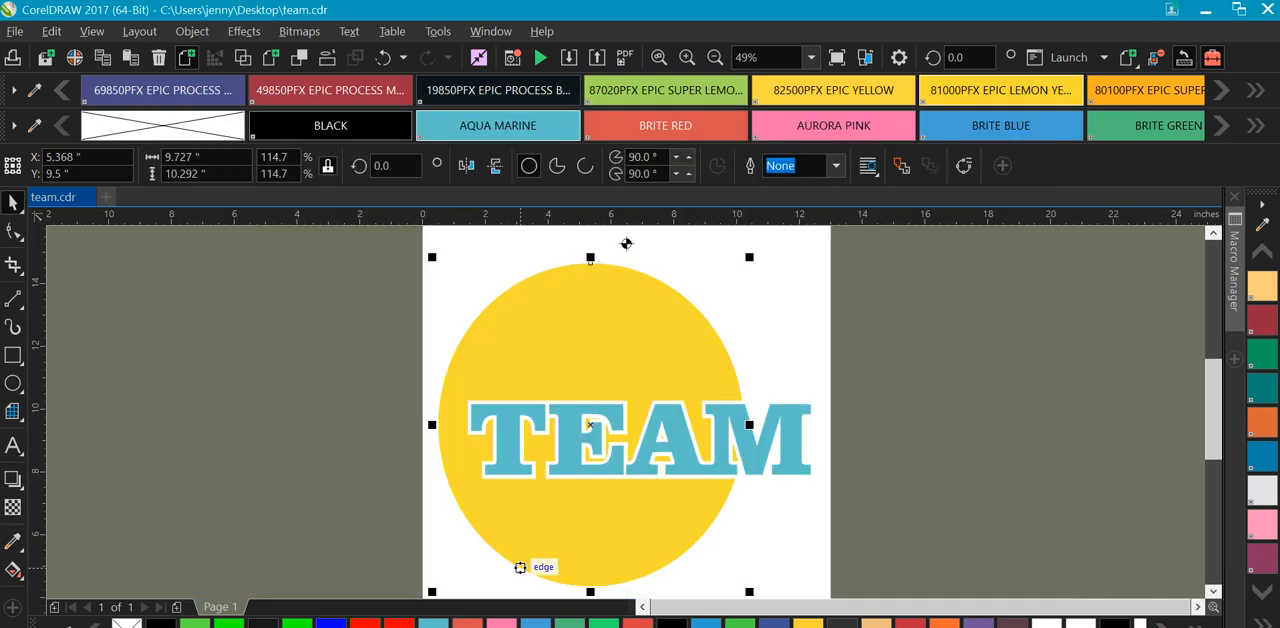